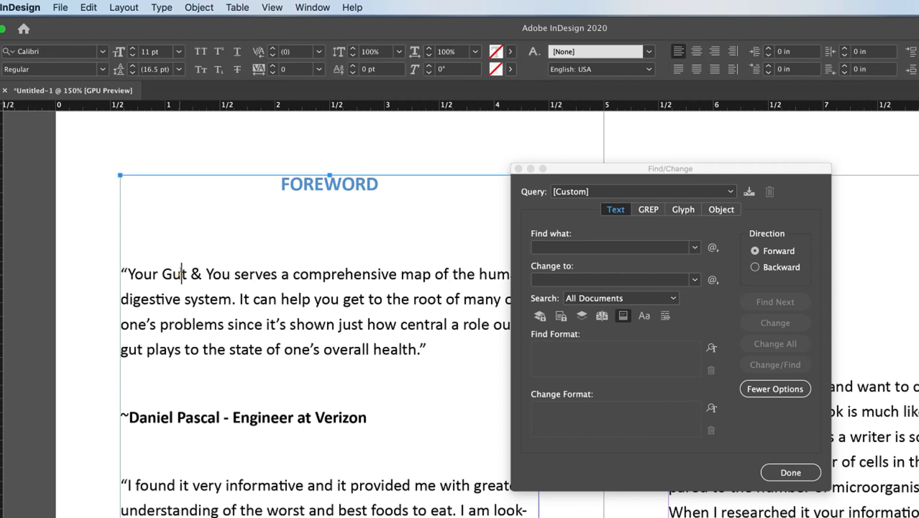
# Set up a text replacement of "Gut" with "GUT" that searches all documents
pyautogui.moveTo(185, 273); pyautogui.dragTo(162, 273)
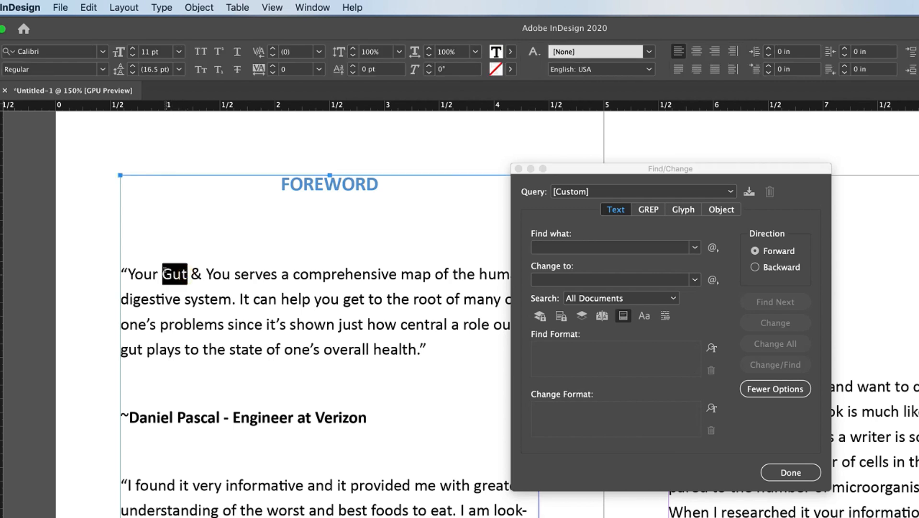
pyautogui.click(575, 247)
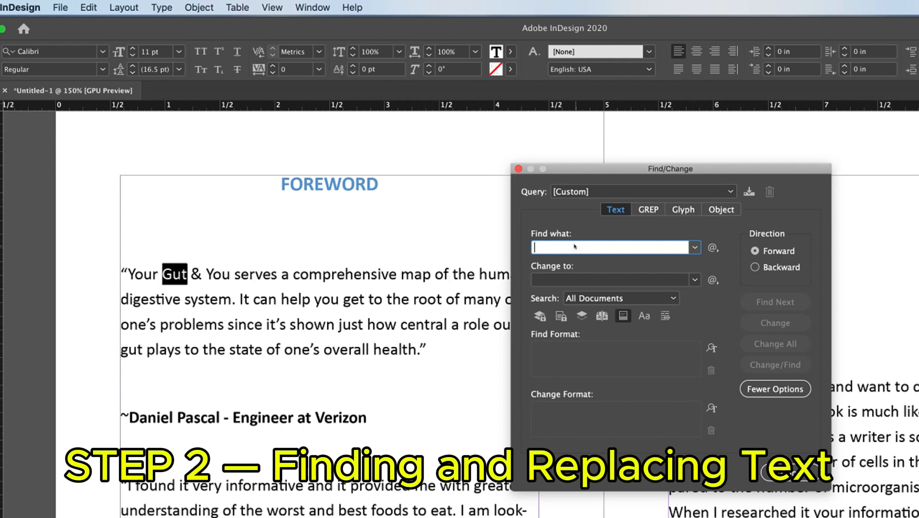
pyautogui.write('Gut')
pyautogui.click(558, 277)
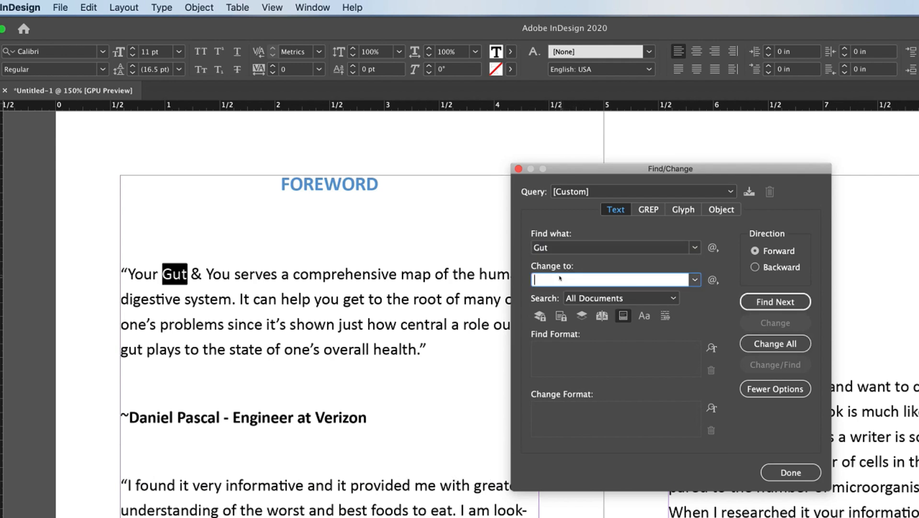
pyautogui.write('Gut')
pyautogui.click(629, 298)
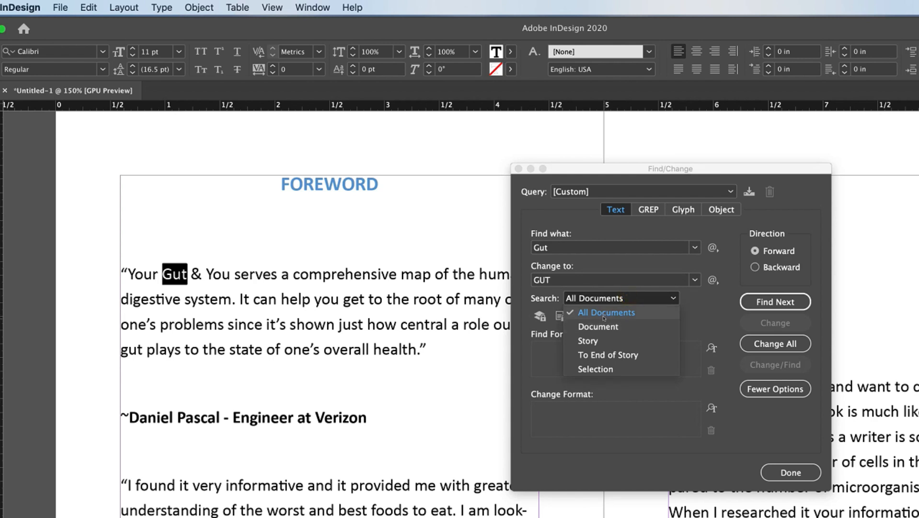
pyautogui.click(606, 315)
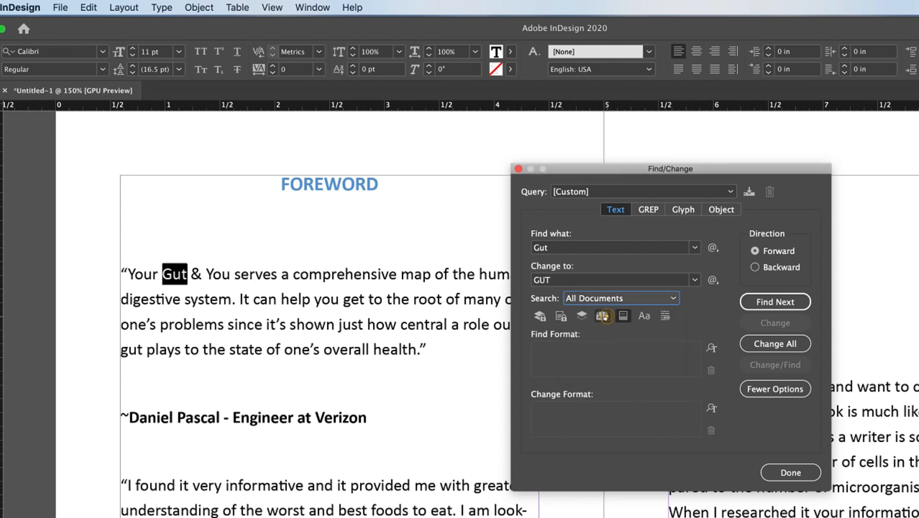
# Find the first two occurrences of "Gut" in the opening Foreword quote and change each one individually to "GUT"
pyautogui.click(781, 302)
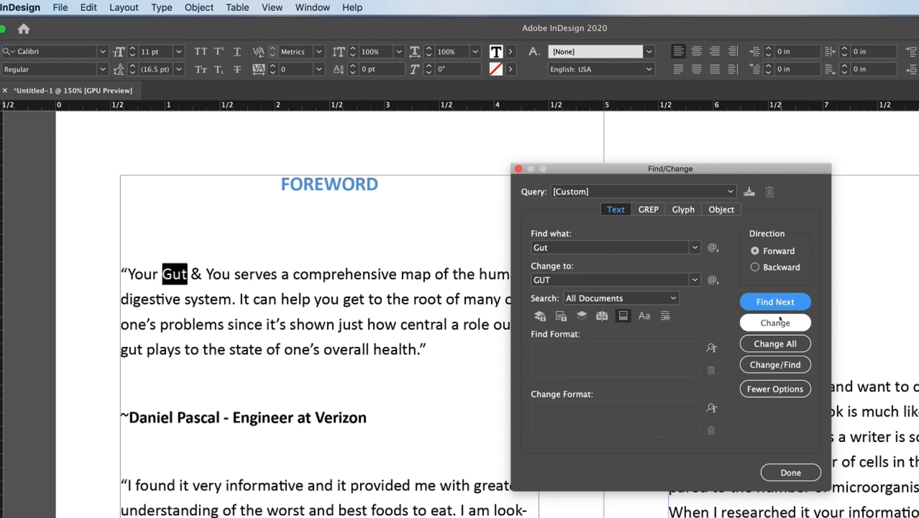
pyautogui.click(779, 323)
pyautogui.moveTo(192, 274); pyautogui.dragTo(162, 274)
pyautogui.click(758, 303)
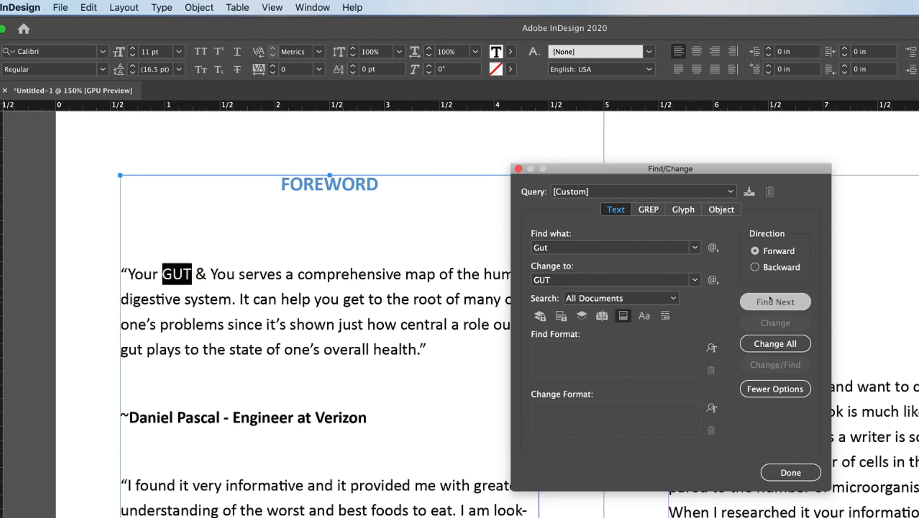
pyautogui.click(769, 303)
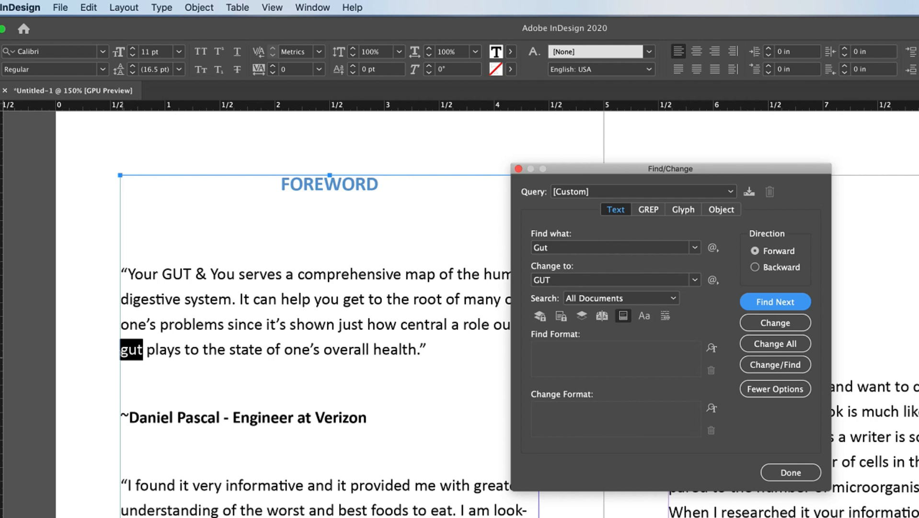
pyautogui.click(774, 322)
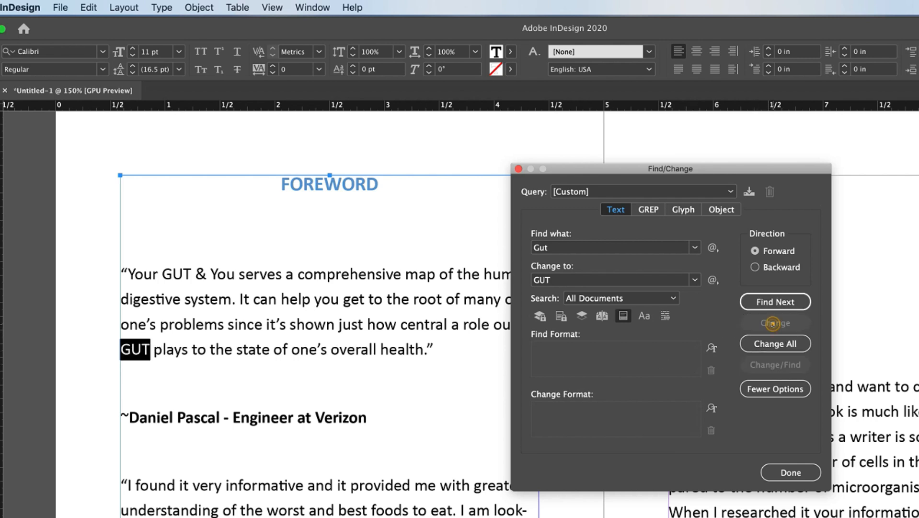
pyautogui.click(146, 343)
# Change the next occurrence of "Gut" to "GUT" individually and find the one following it
pyautogui.click(769, 301)
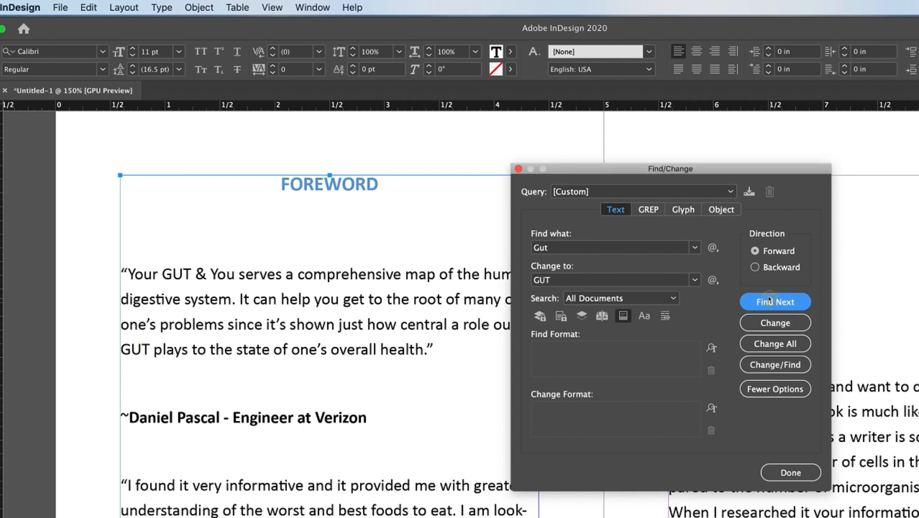
pyautogui.click(775, 323)
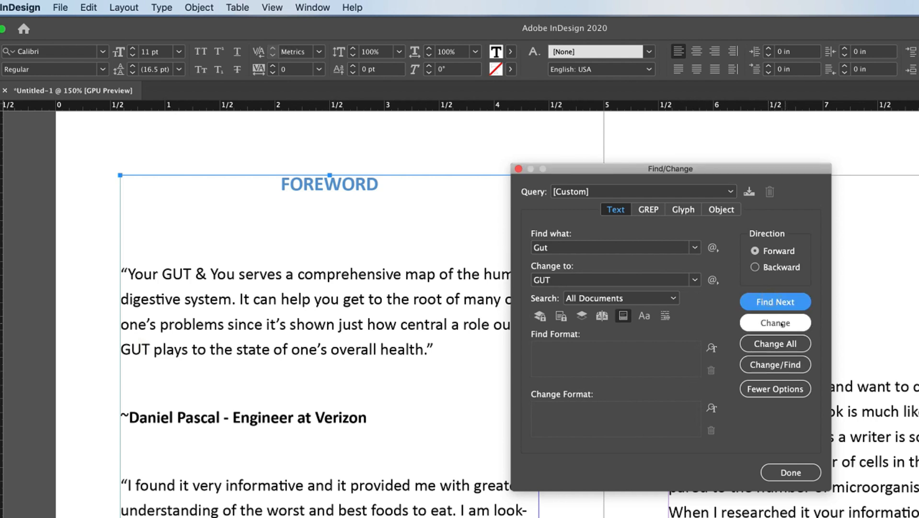
pyautogui.click(785, 302)
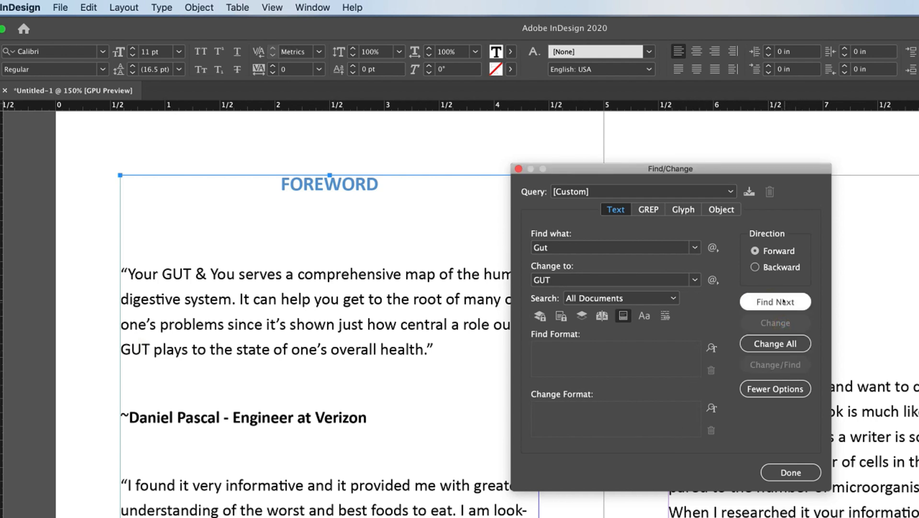
pyautogui.scroll(-1, 863, 307)
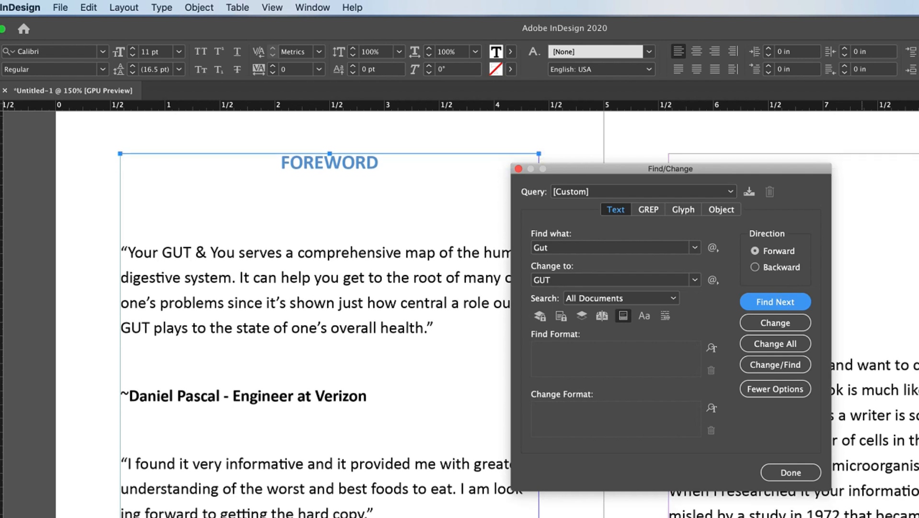
# Replace all remaining occurrences of "Gut" with "GUT" at once and close the Find/Change dialog
pyautogui.click(775, 344)
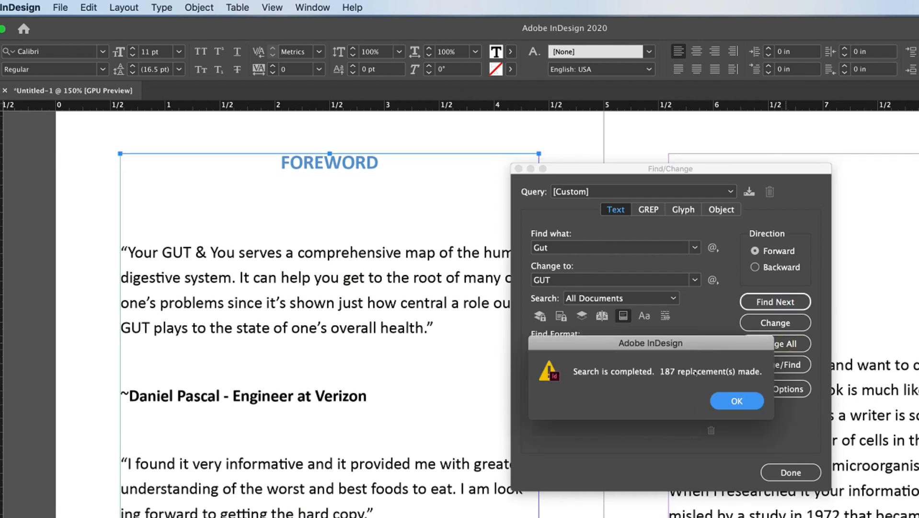
pyautogui.click(737, 401)
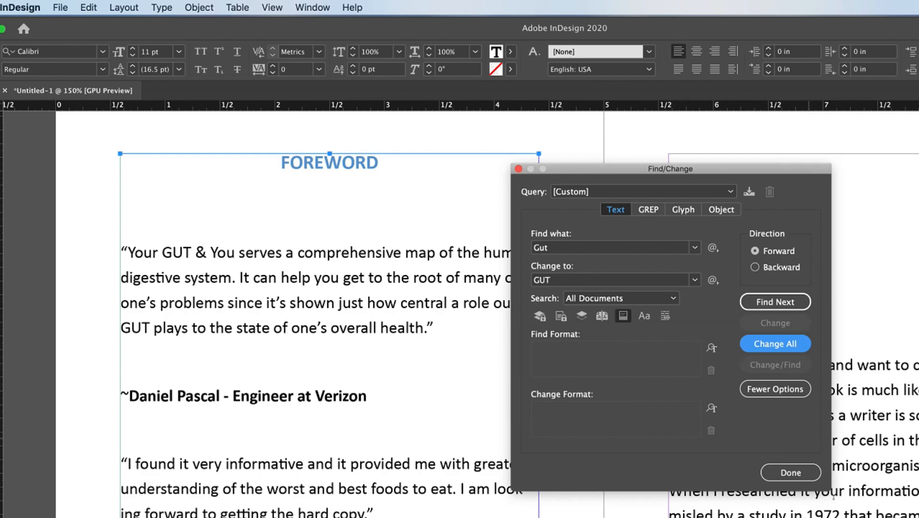
pyautogui.click(796, 477)
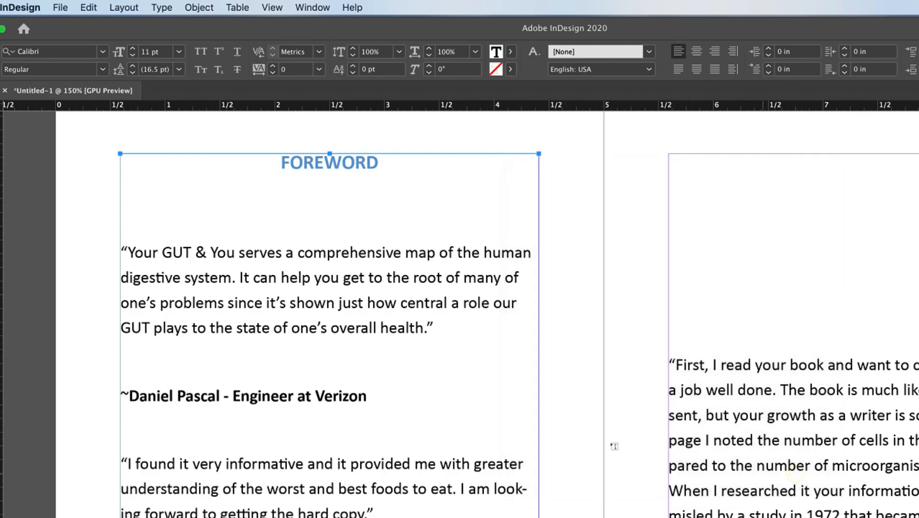
# Reopen Find/Change and set the find format to the paragraph style Heading 3
pyautogui.scroll(-10, 612, 444)
pyautogui.scroll(-3, 577, 490)
pyautogui.scroll(20, 576, 490)
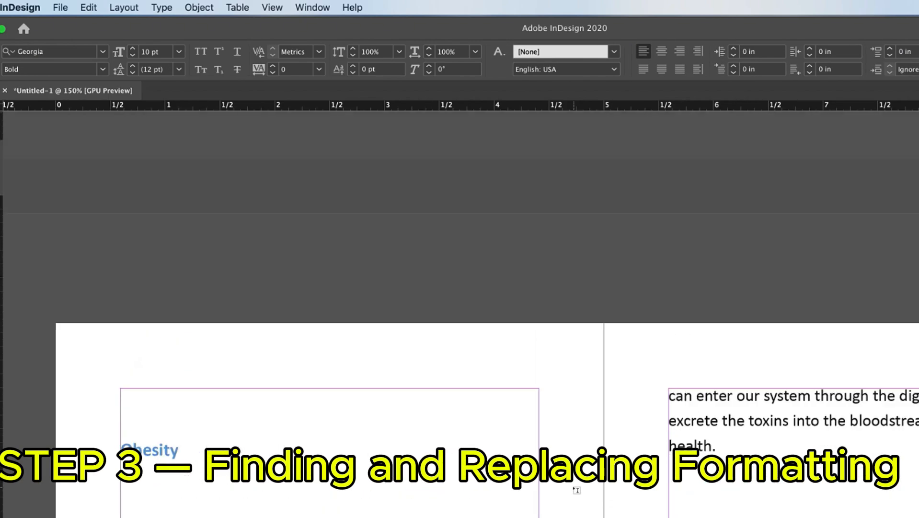
pyautogui.scroll(6, 577, 490)
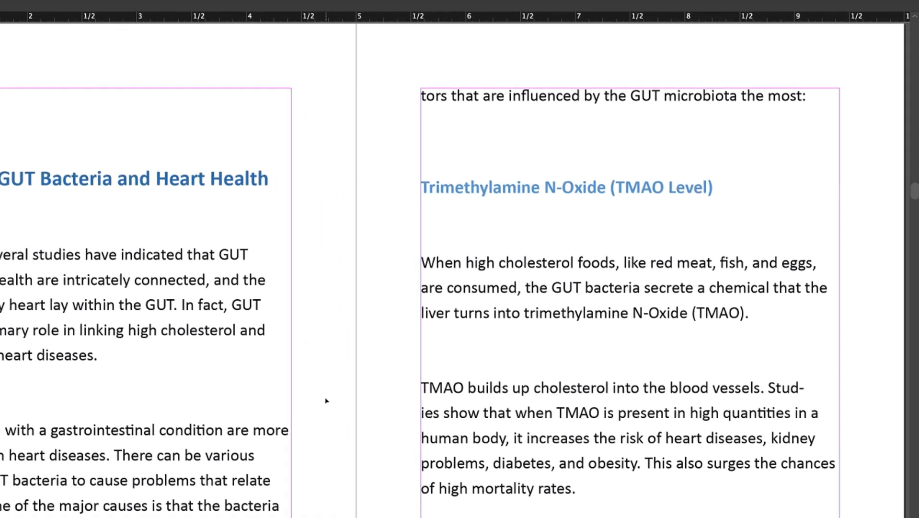
pyautogui.hotkey('ctrl', 'f')
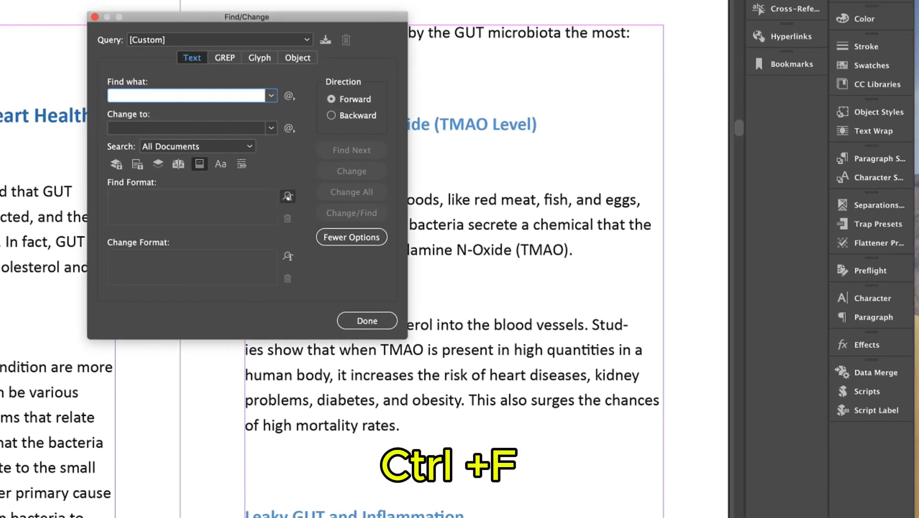
pyautogui.click(287, 196)
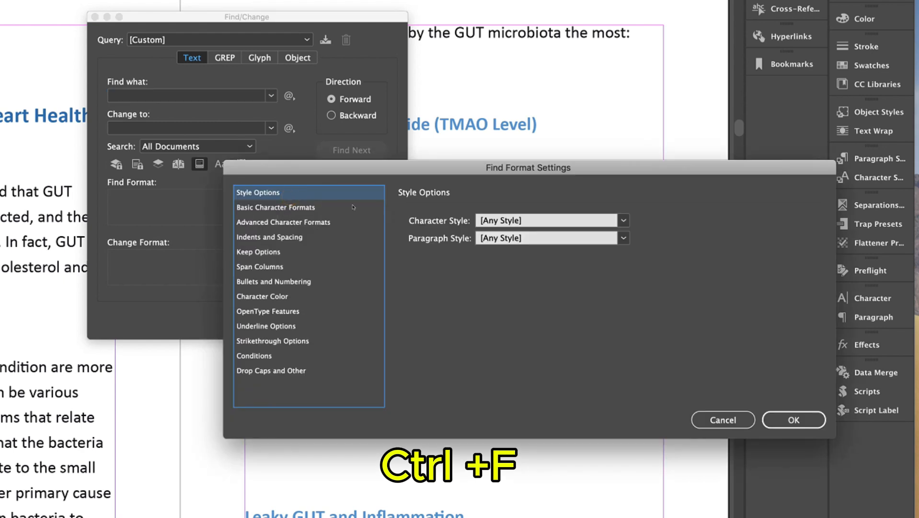
pyautogui.click(623, 237)
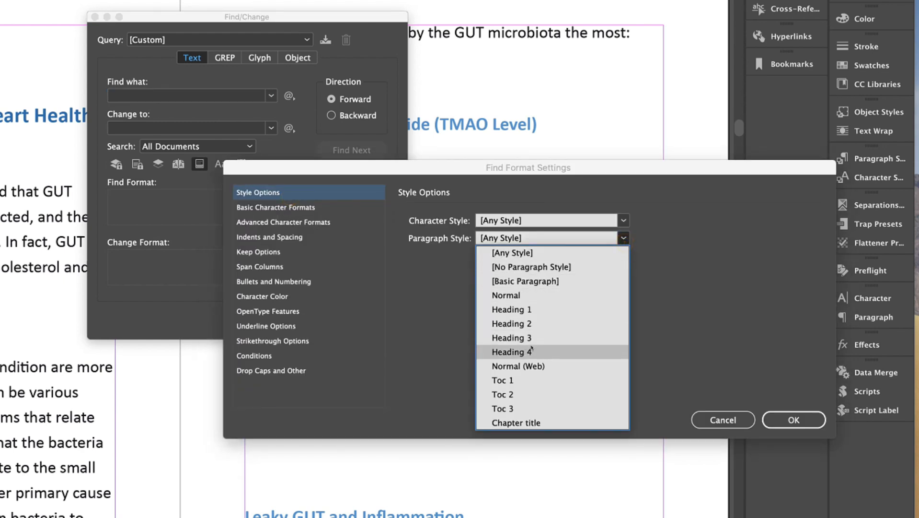
pyautogui.click(524, 338)
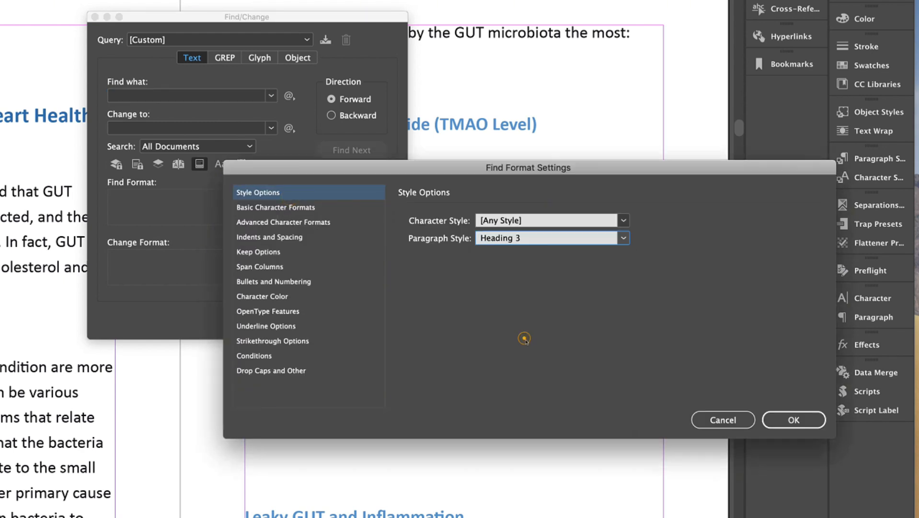
pyautogui.click(789, 420)
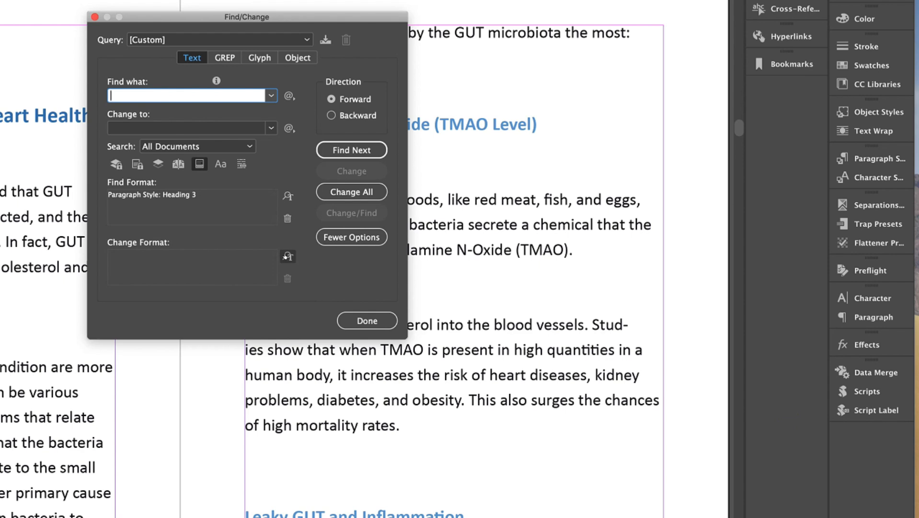
# For the change format, start a new paragraph style and name it H-3
pyautogui.click(287, 256)
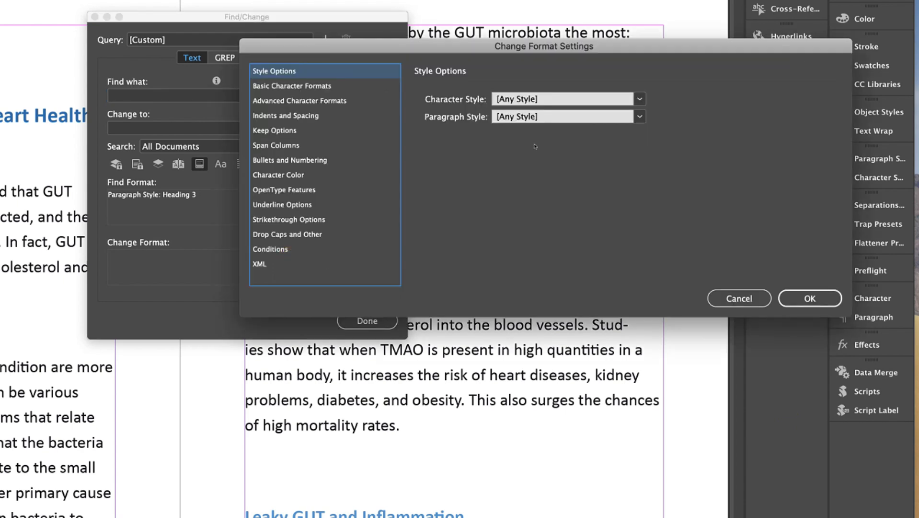
pyautogui.click(640, 117)
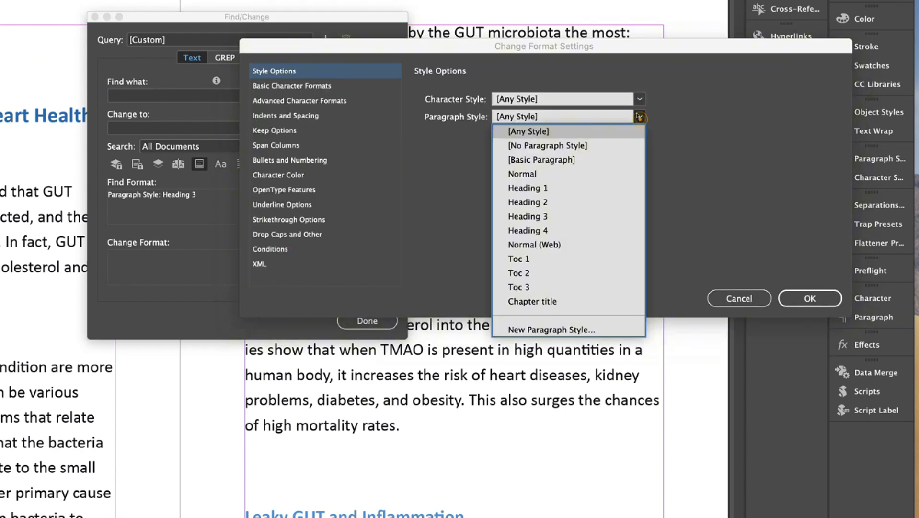
pyautogui.click(558, 329)
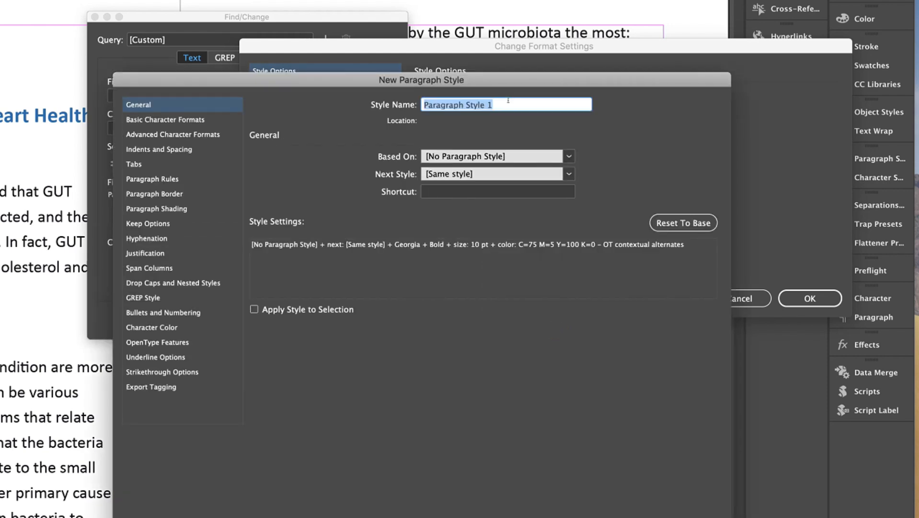
pyautogui.write('H-3')
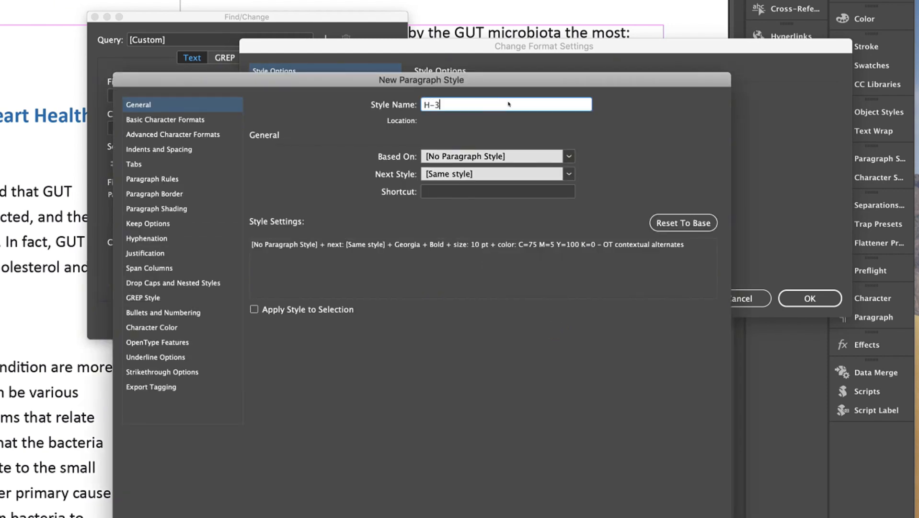
# Check the H-3 style's font family and size, and choose Bold as its font style
pyautogui.click(182, 119)
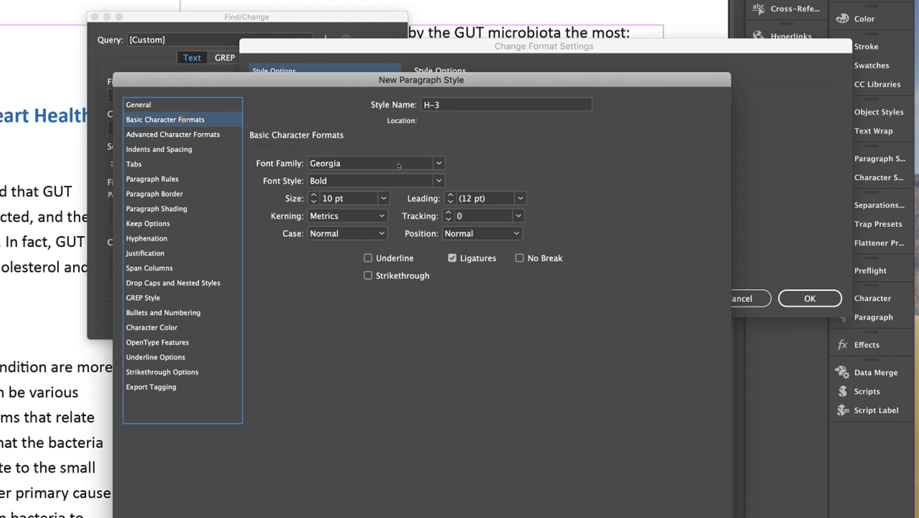
pyautogui.click(373, 166)
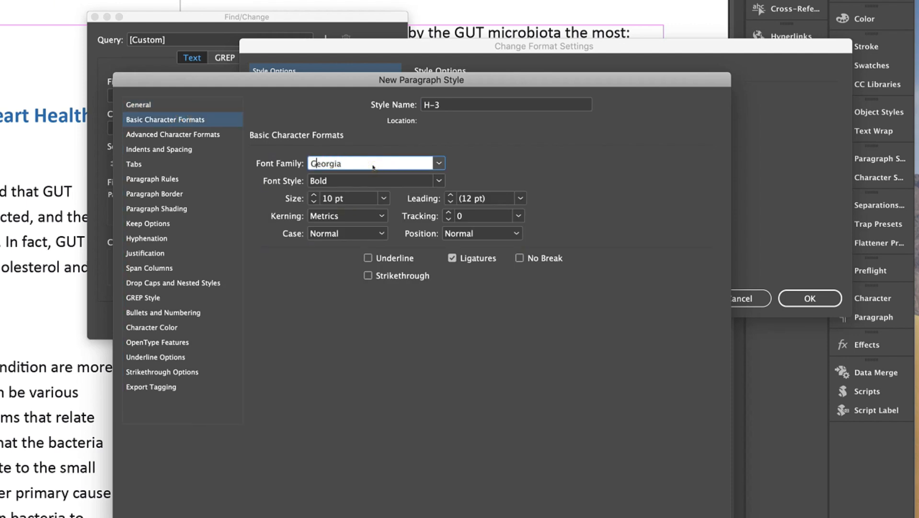
pyautogui.click(439, 181)
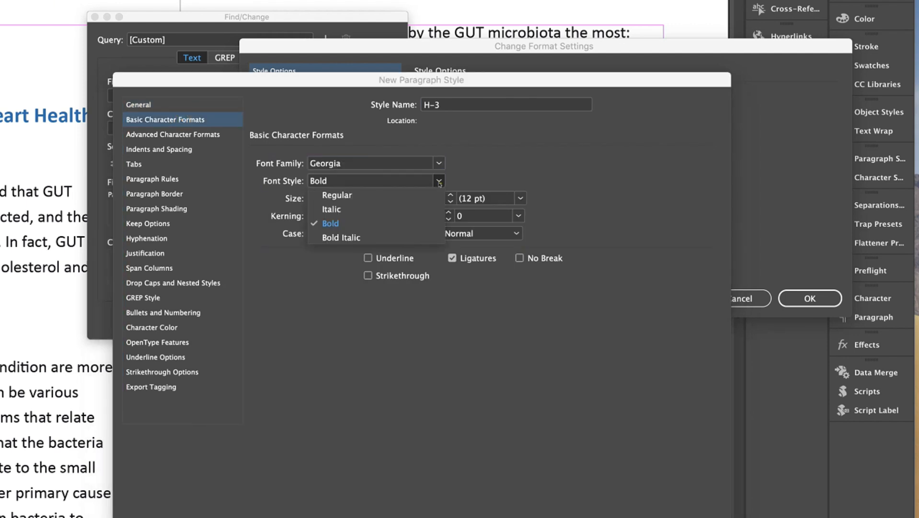
pyautogui.click(331, 223)
pyautogui.click(345, 198)
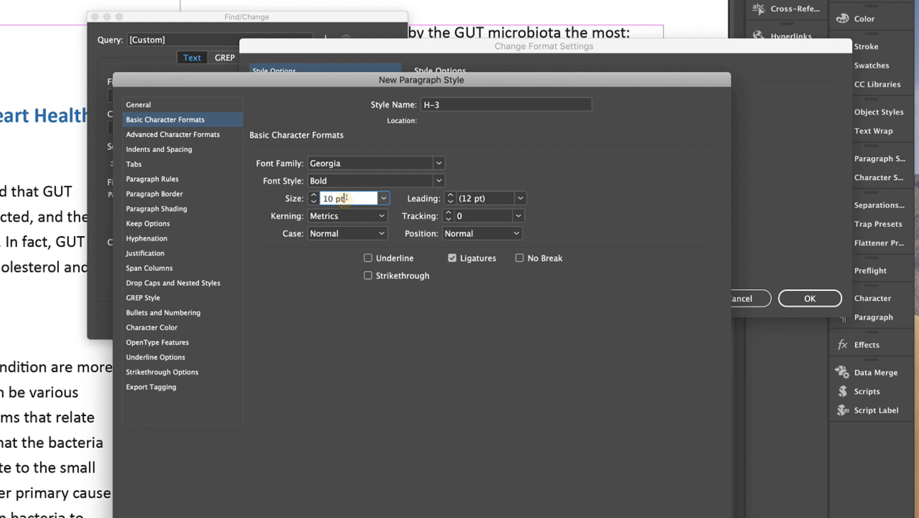
# Set the H-3 style's space before and space after to 3 mm each
pyautogui.click(152, 149)
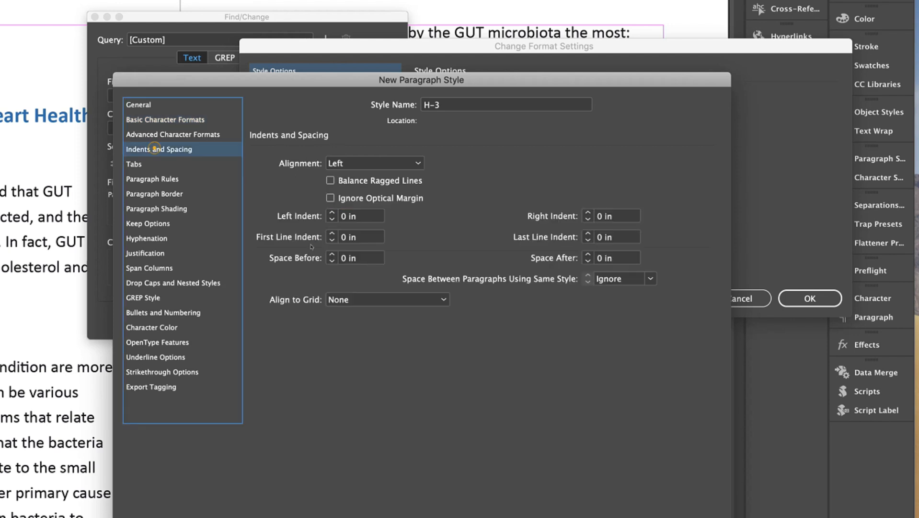
pyautogui.click(358, 258)
pyautogui.write('3mm')
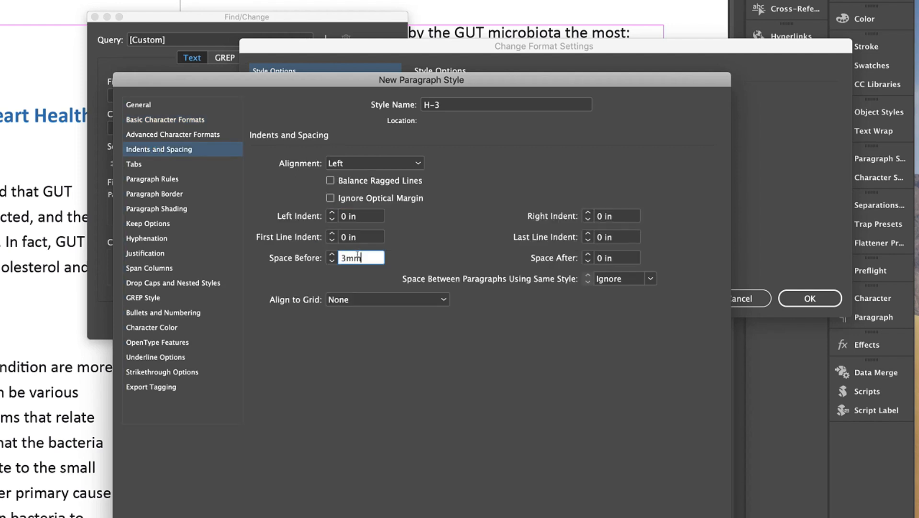
pyautogui.press('Tab')
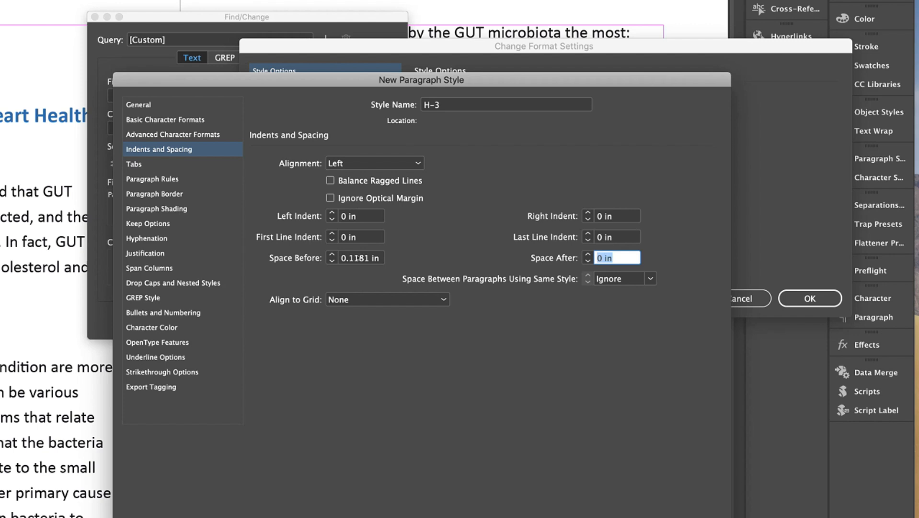
pyautogui.write('3mm')
pyautogui.press('Tab')
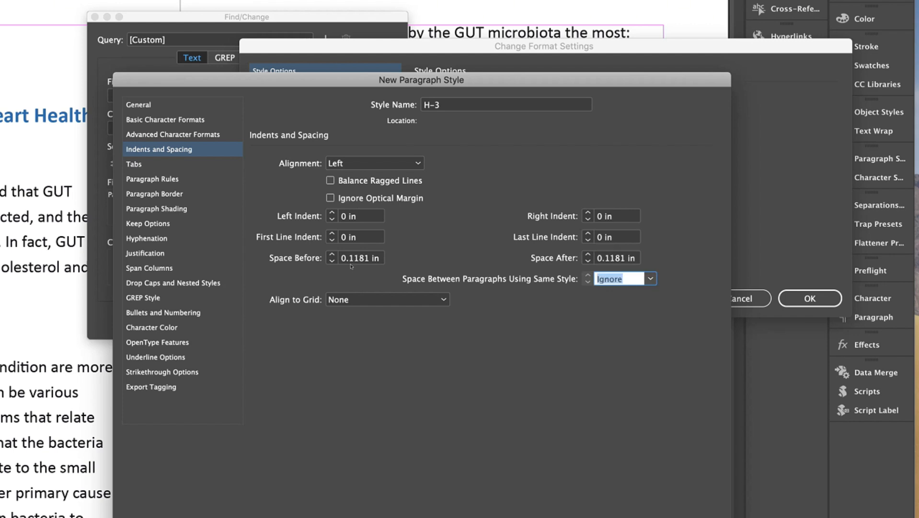
# Set the H-3 style's character colour to the green swatch C=75 M=5 Y=100 K=0 and save it as the change format
pyautogui.click(161, 327)
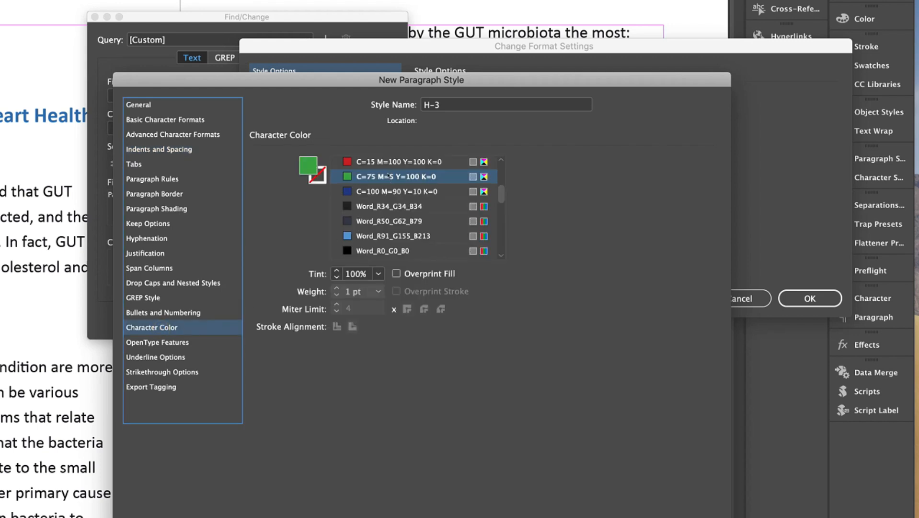
pyautogui.click(381, 191)
pyautogui.click(381, 178)
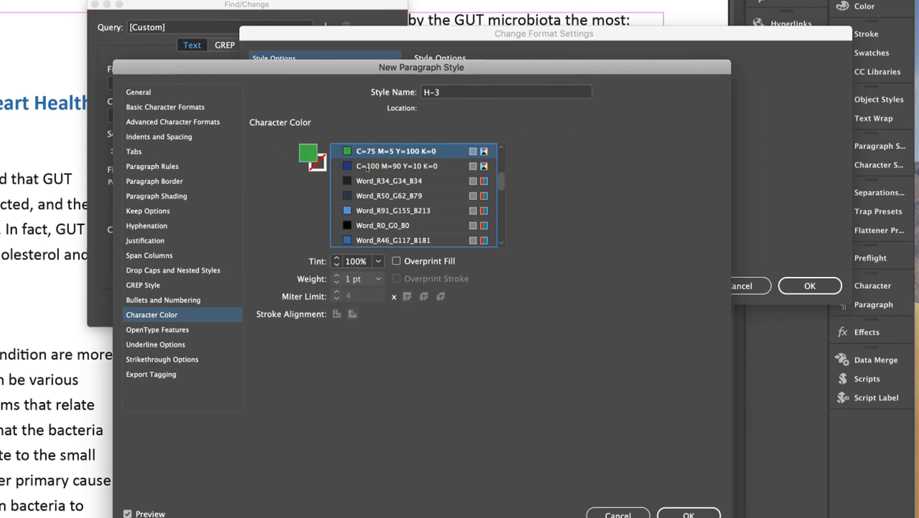
pyautogui.click(688, 496)
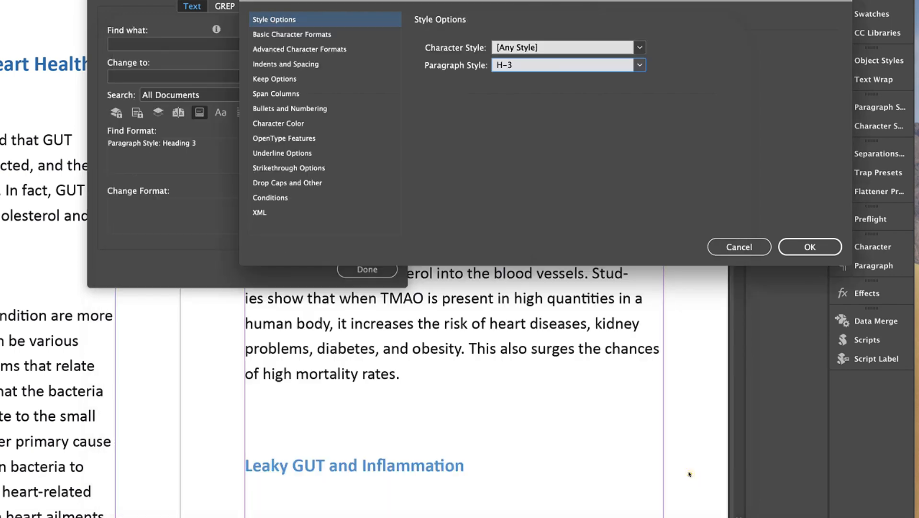
pyautogui.click(810, 247)
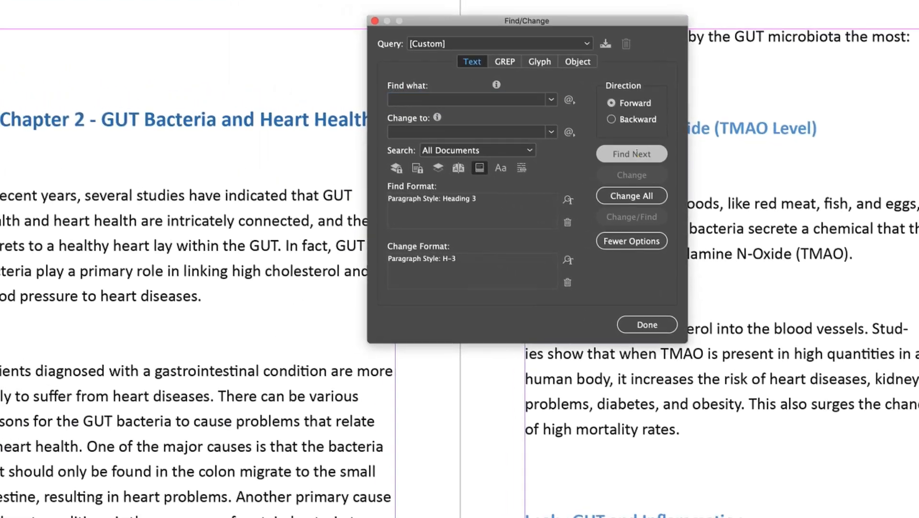
# Find the Cephalic Phase and Gastric Phase headings one at a time and change each from Heading 3 to H-3
pyautogui.click(519, 135)
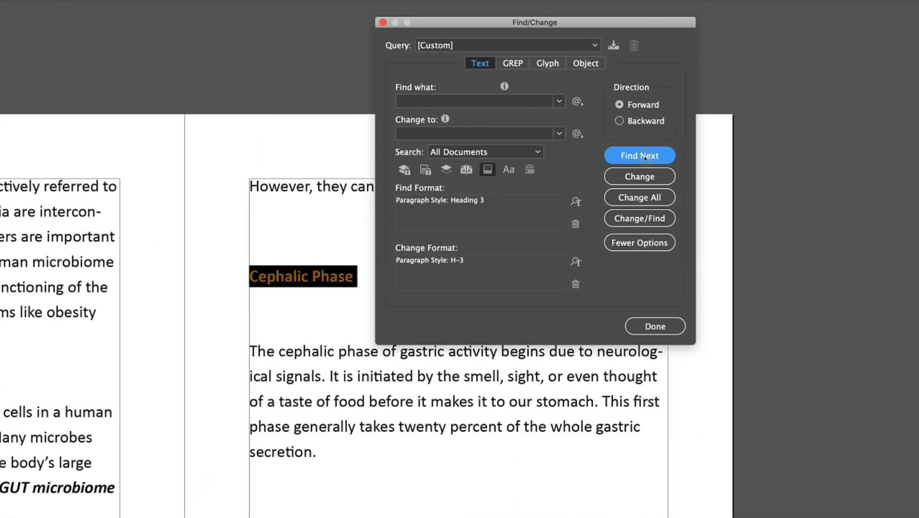
pyautogui.click(644, 177)
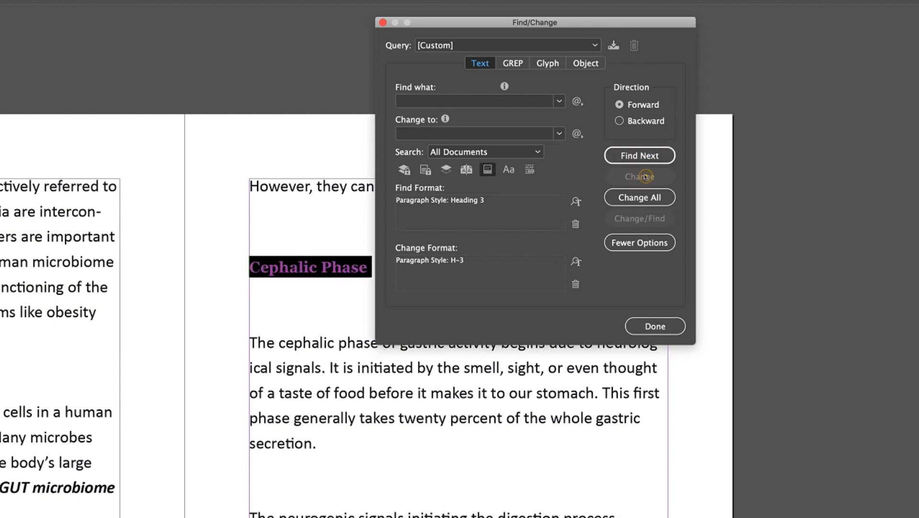
pyautogui.click(647, 157)
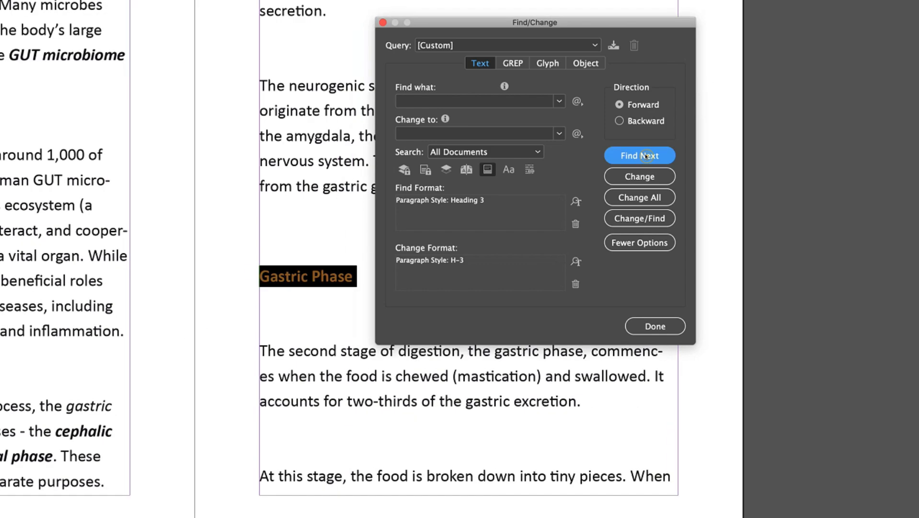
pyautogui.click(643, 177)
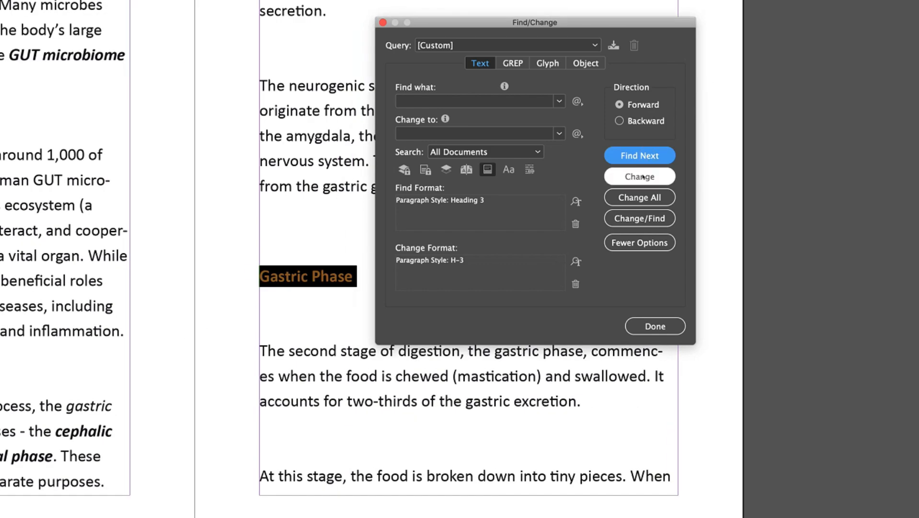
# Find the next Heading 3 paragraph, change all remaining matches to H-3 and close Find/Change
pyautogui.click(643, 156)
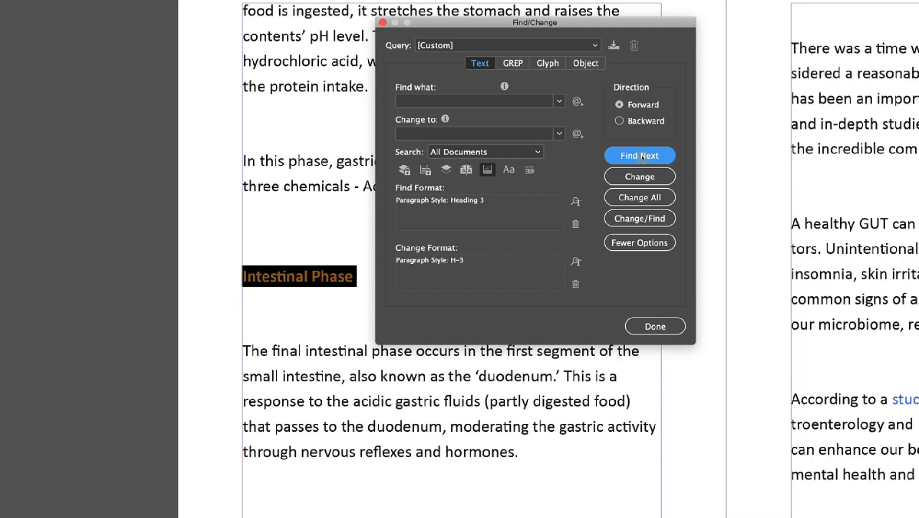
pyautogui.click(644, 197)
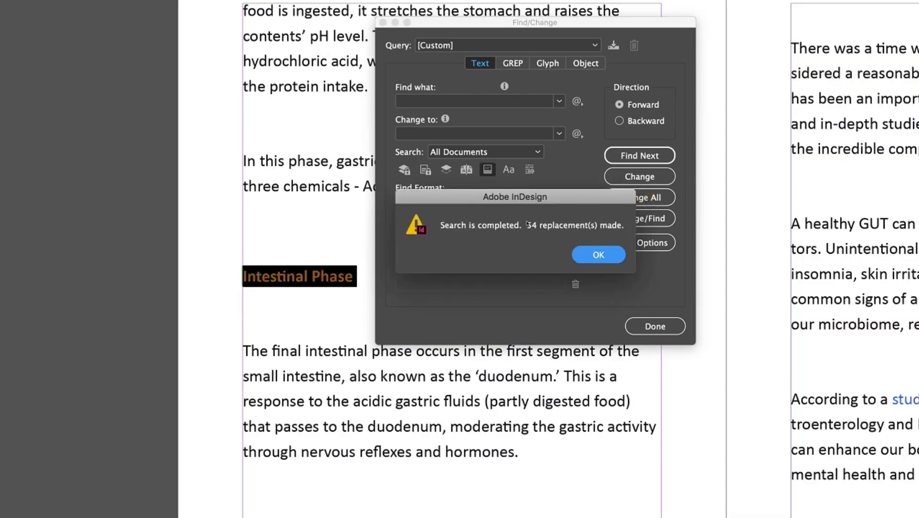
pyautogui.click(598, 254)
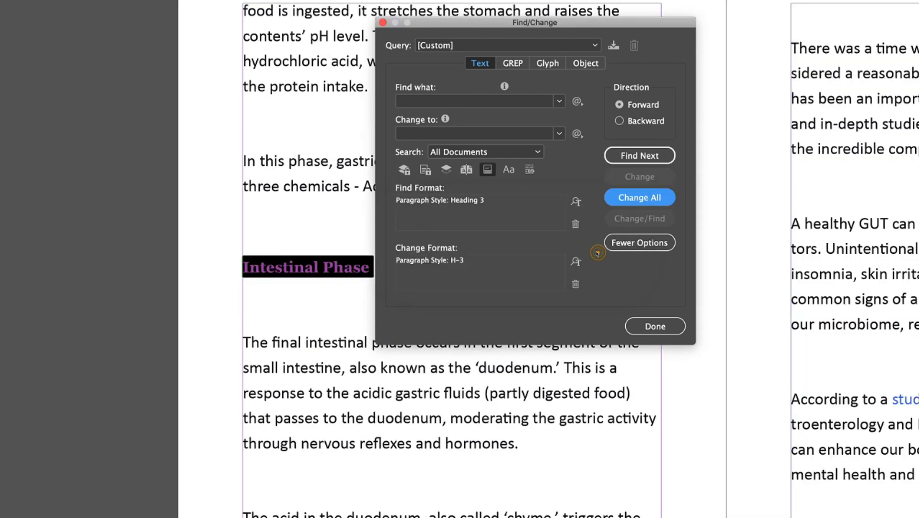
pyautogui.click(655, 326)
pyautogui.click(653, 292)
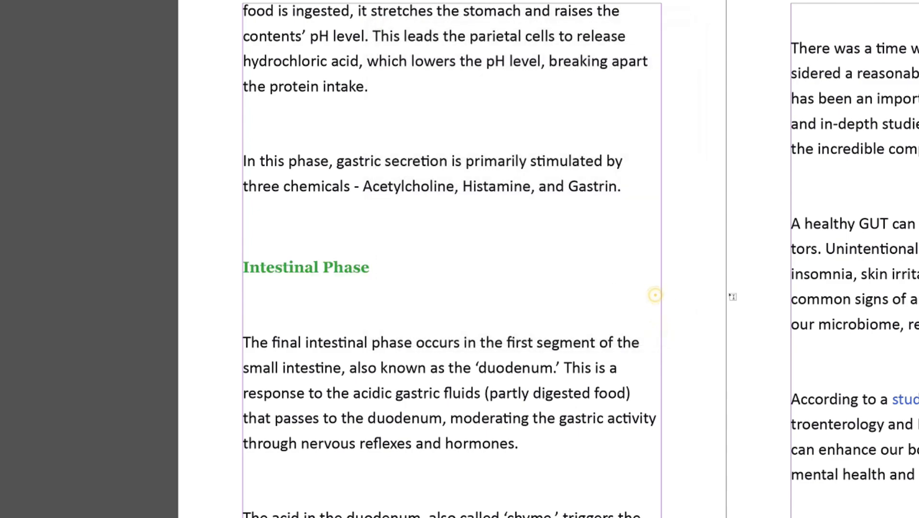
# Look through the book's pages to examine the formatting of the third-level headings in the introduction and chapters
pyautogui.scroll(-7, 742, 296)
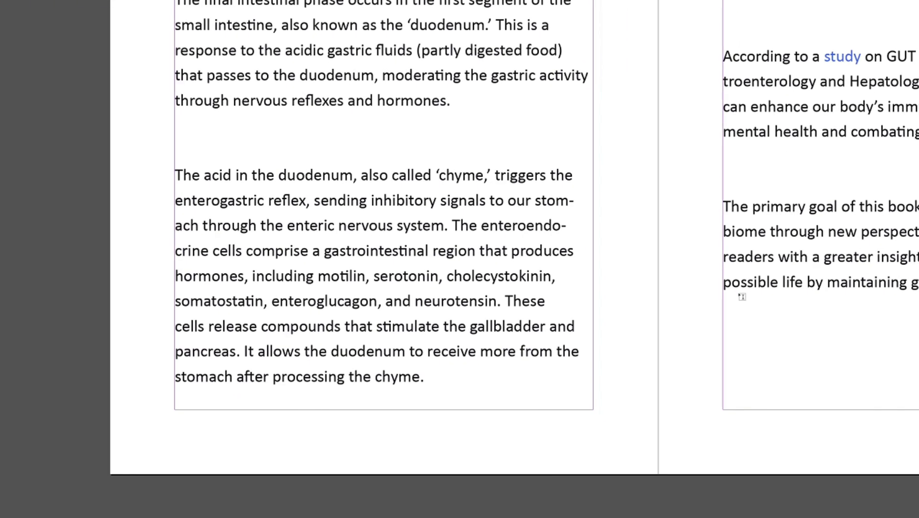
pyautogui.scroll(19, 741, 297)
pyautogui.scroll(8, 742, 297)
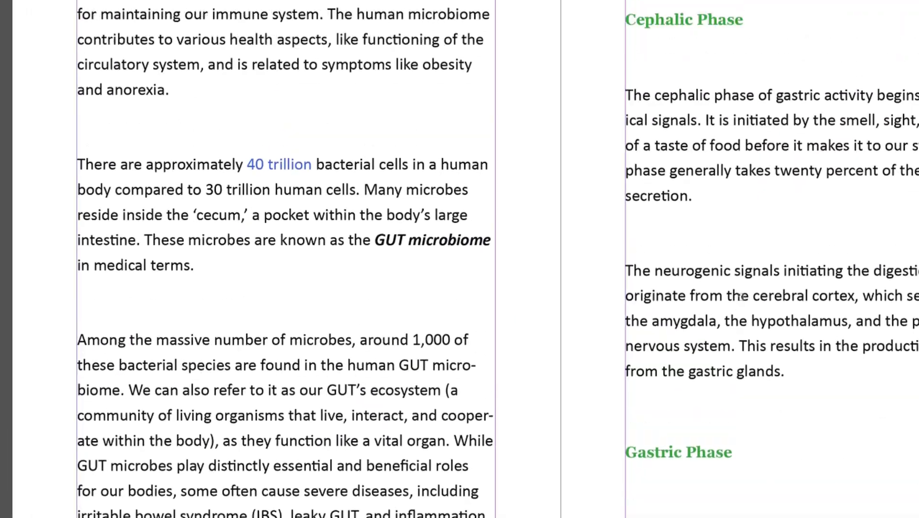
pyautogui.scroll(-10, 742, 297)
pyautogui.scroll(15, 742, 297)
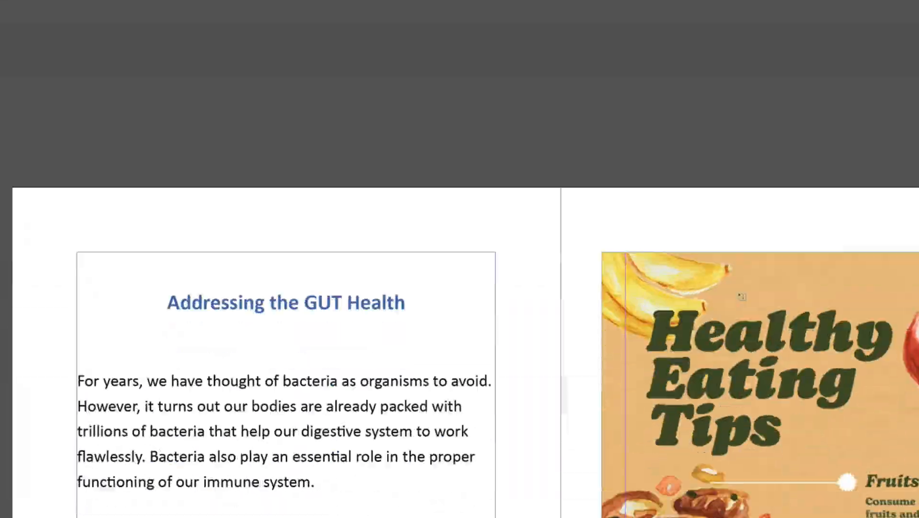
pyautogui.scroll(-10, 740, 292)
pyautogui.scroll(-15, 738, 289)
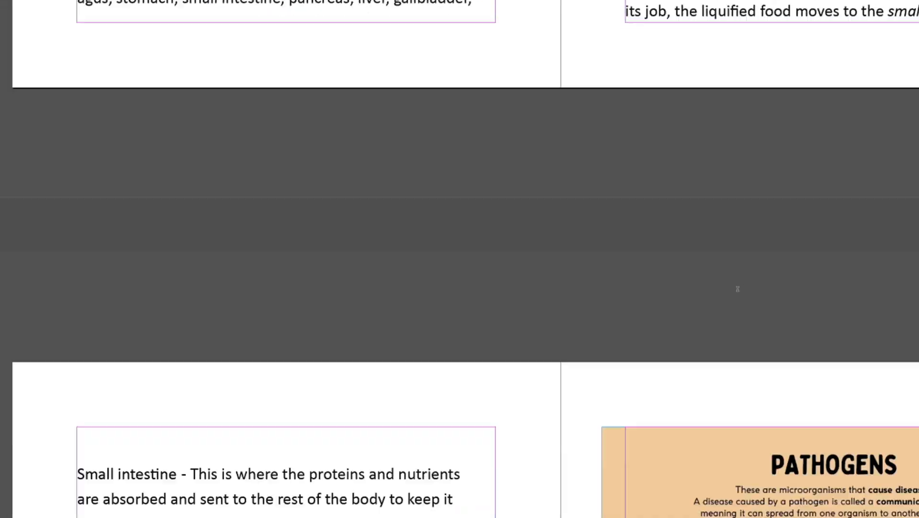
pyautogui.scroll(-20, 738, 290)
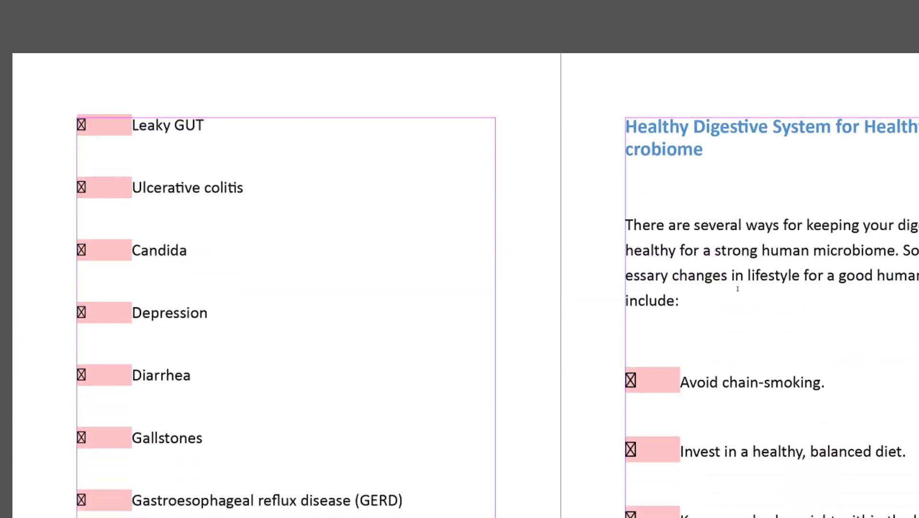
pyautogui.scroll(-20, 742, 296)
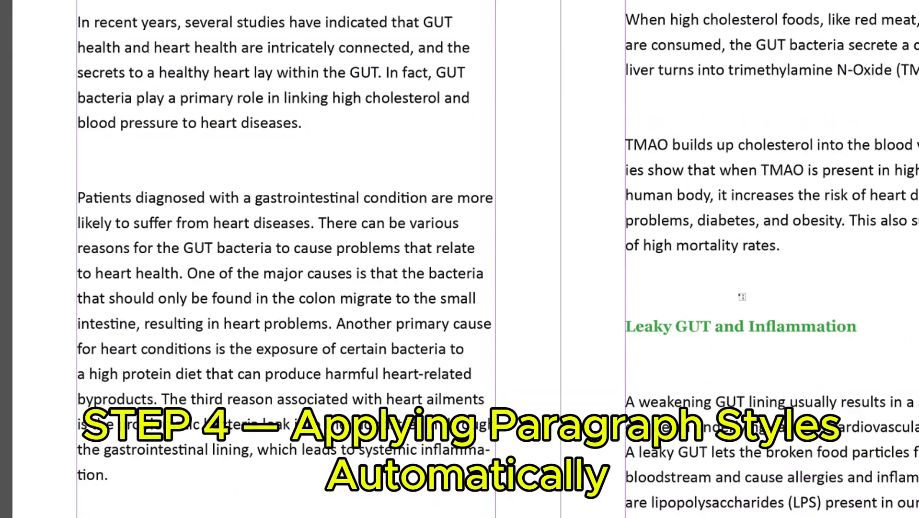
pyautogui.scroll(-5, 648, 303)
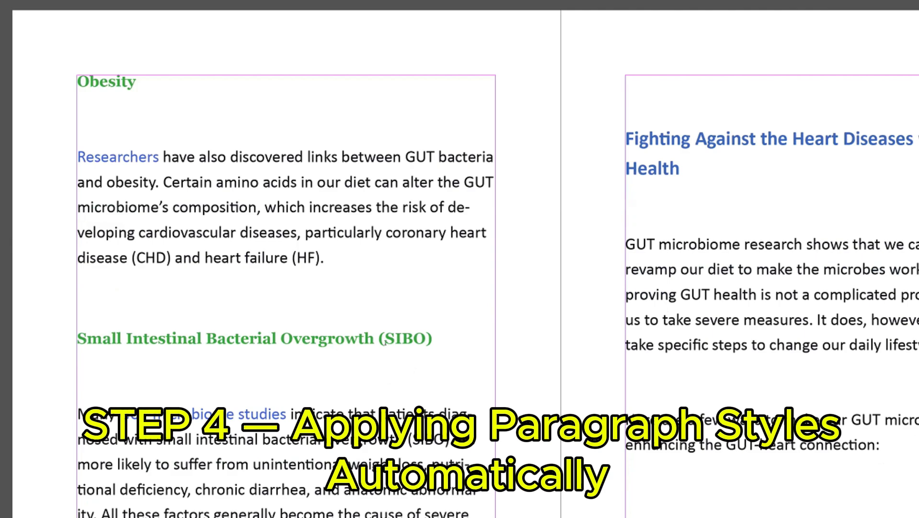
pyautogui.scroll(-5, 709, 404)
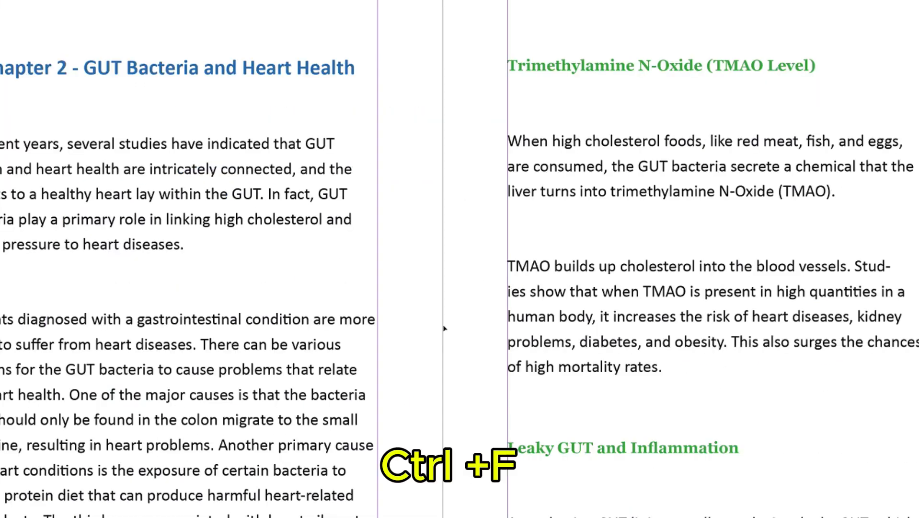
# Reopen Find/Change, move it over the page, and set the find format to the paragraph style Heading 1
pyautogui.hotkey('ctrl', 'f')
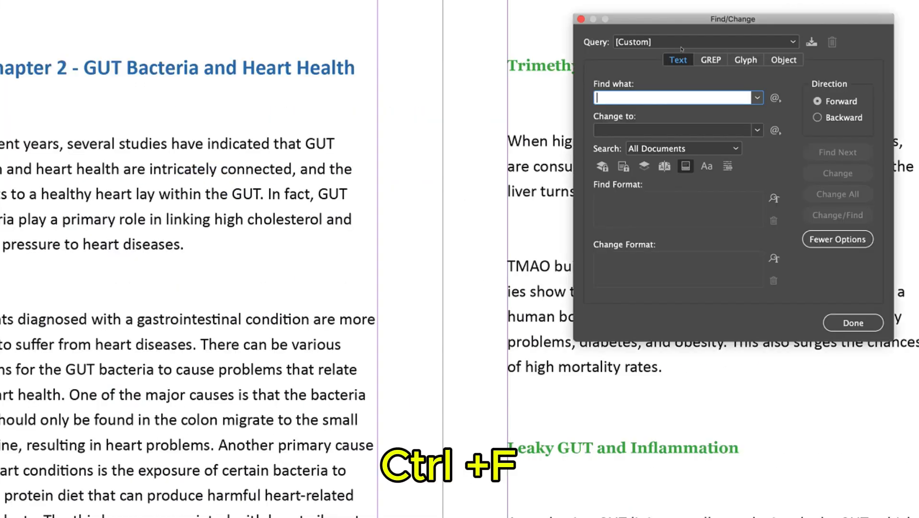
pyautogui.moveTo(716, 29); pyautogui.dragTo(518, 62)
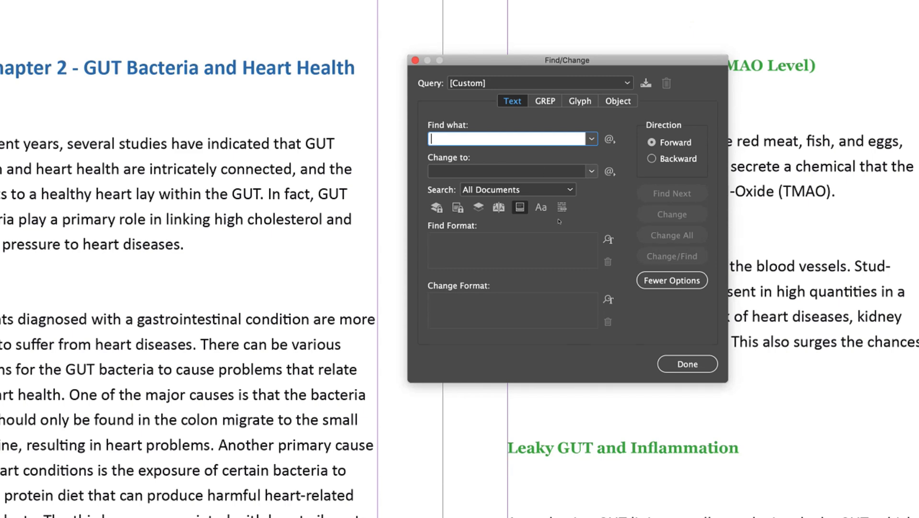
pyautogui.click(608, 239)
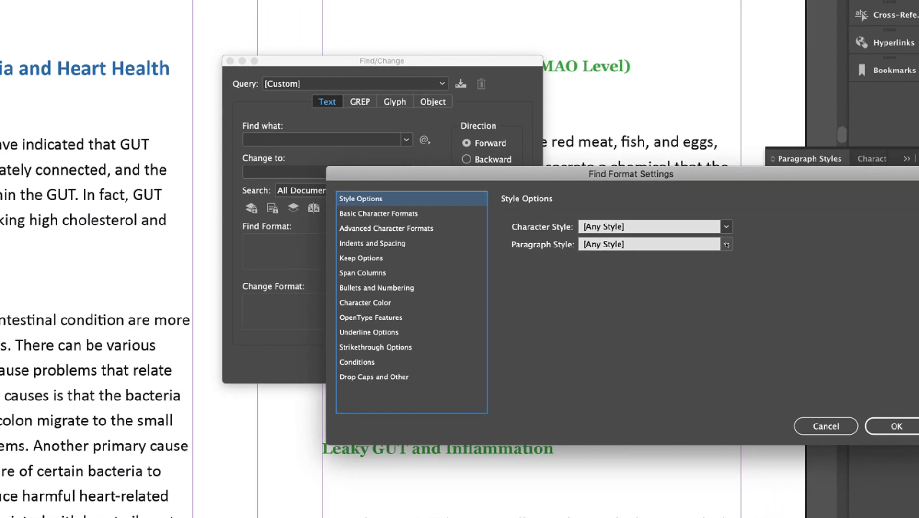
pyautogui.click(912, 244)
pyautogui.click(616, 329)
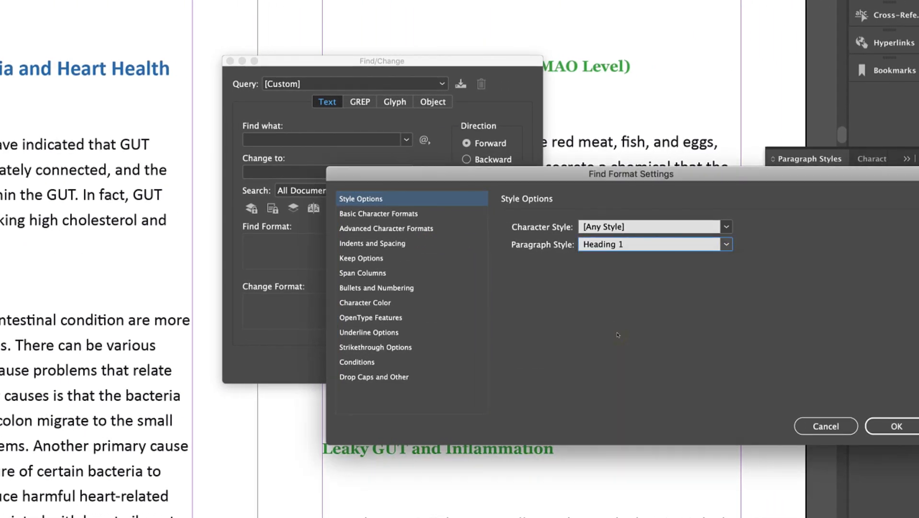
pyautogui.click(897, 425)
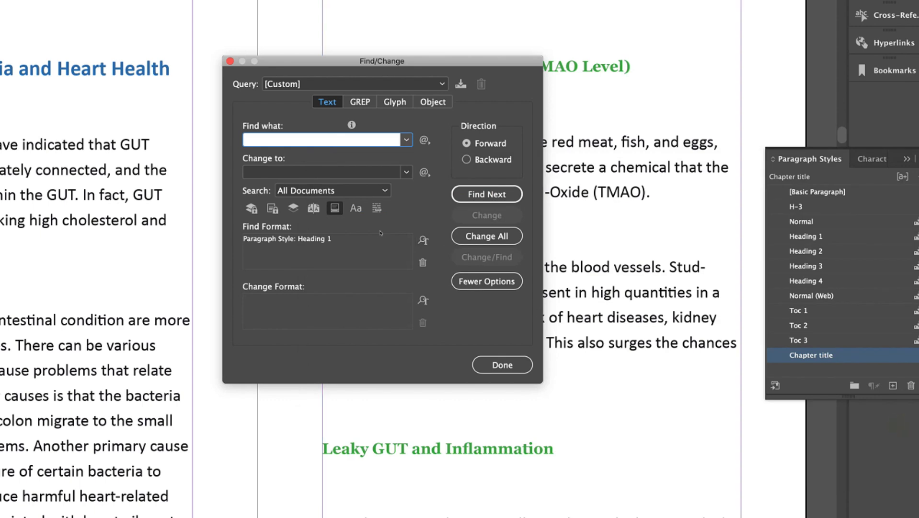
# Set the change format to the existing paragraph style Chapter title
pyautogui.click(422, 300)
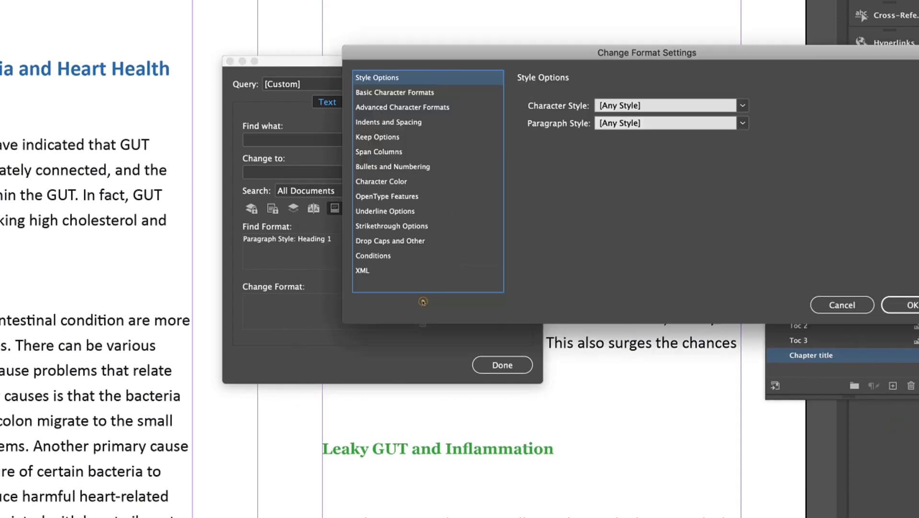
pyautogui.click(732, 120)
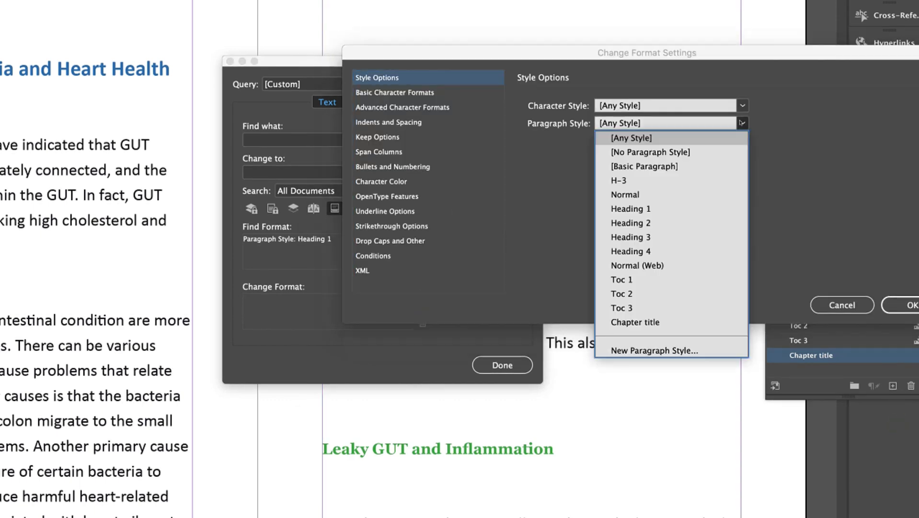
pyautogui.click(632, 322)
pyautogui.click(906, 305)
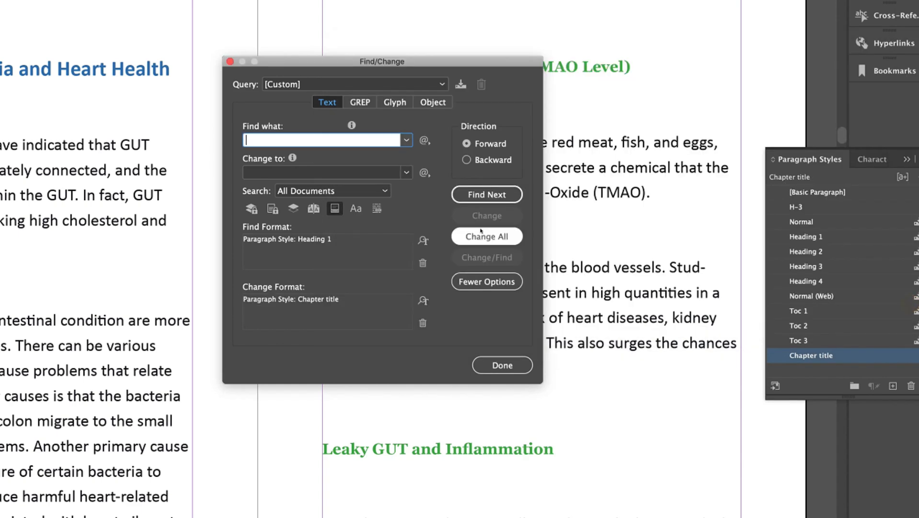
# Find the Introduction and Chapter 1 headings one at a time and change each from Heading 1 to Chapter title
pyautogui.click(487, 194)
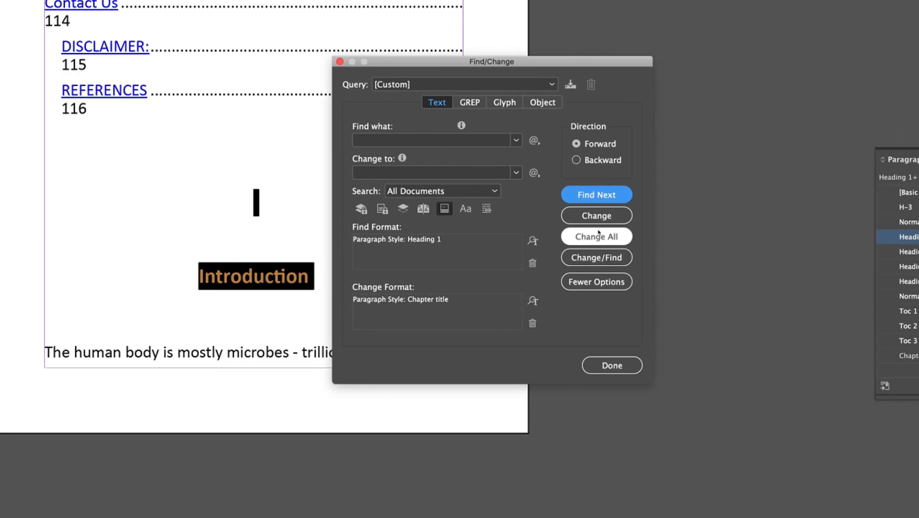
pyautogui.click(487, 215)
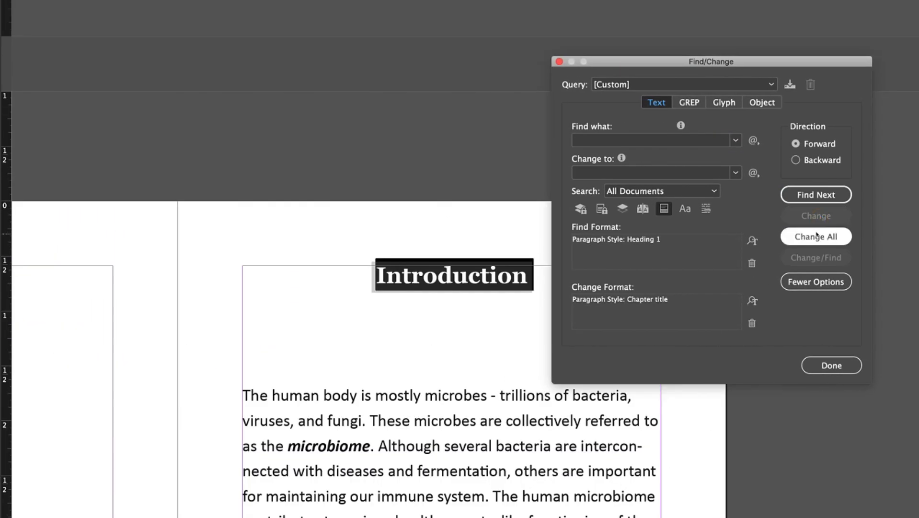
pyautogui.click(820, 196)
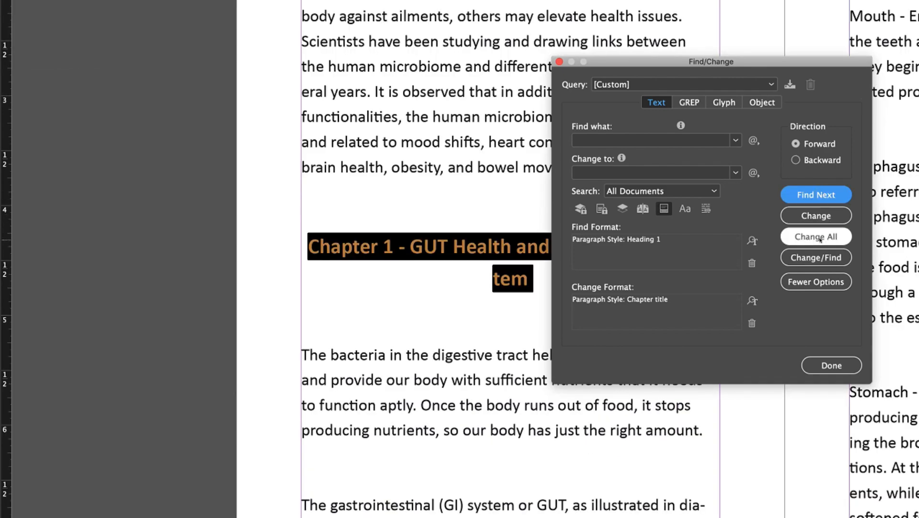
pyautogui.click(820, 219)
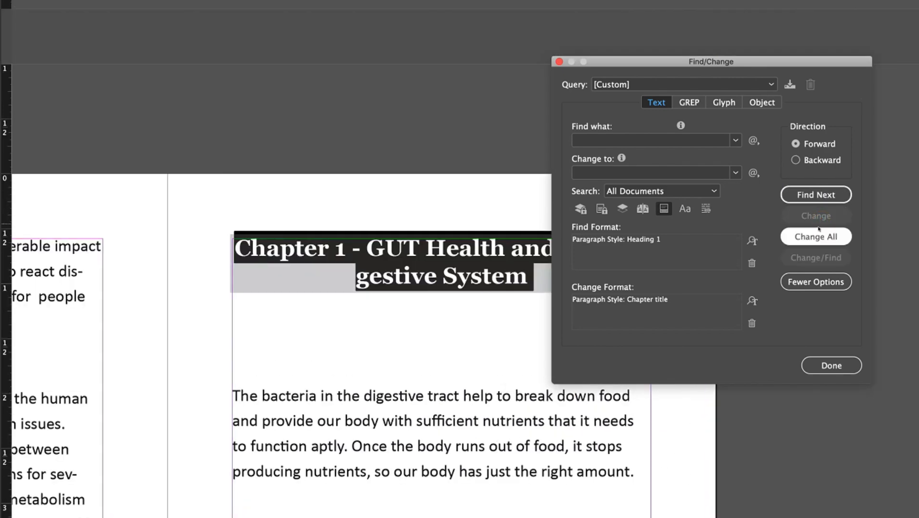
# Find the next Heading 1 paragraph, change all remaining matches to Chapter title and close Find/Change
pyautogui.click(822, 197)
pyautogui.click(820, 236)
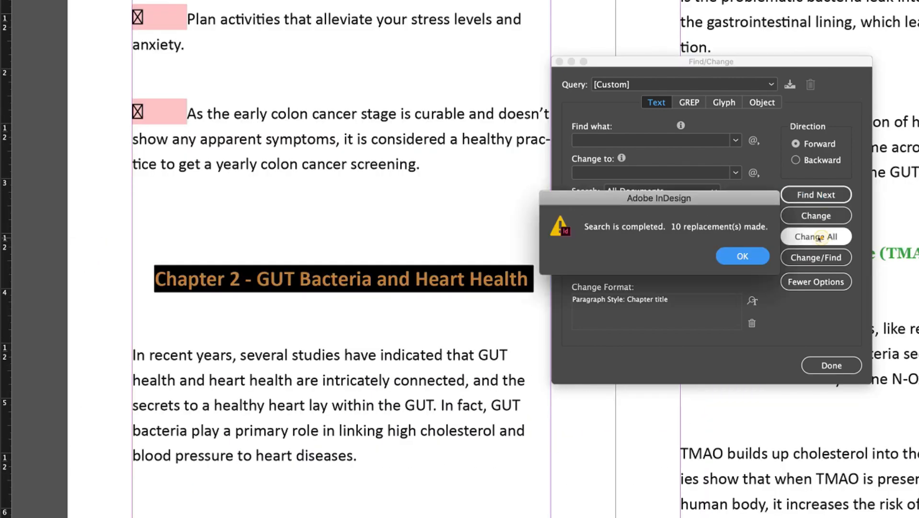
pyautogui.click(743, 256)
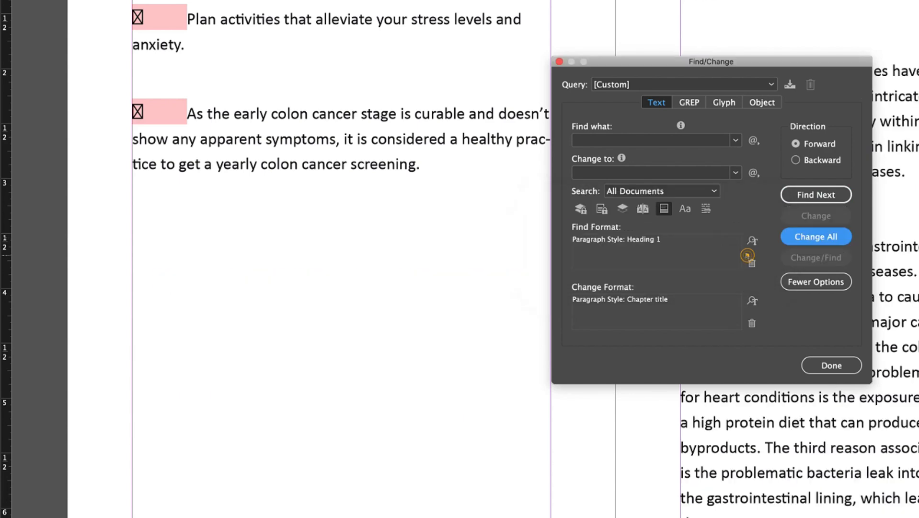
pyautogui.click(831, 365)
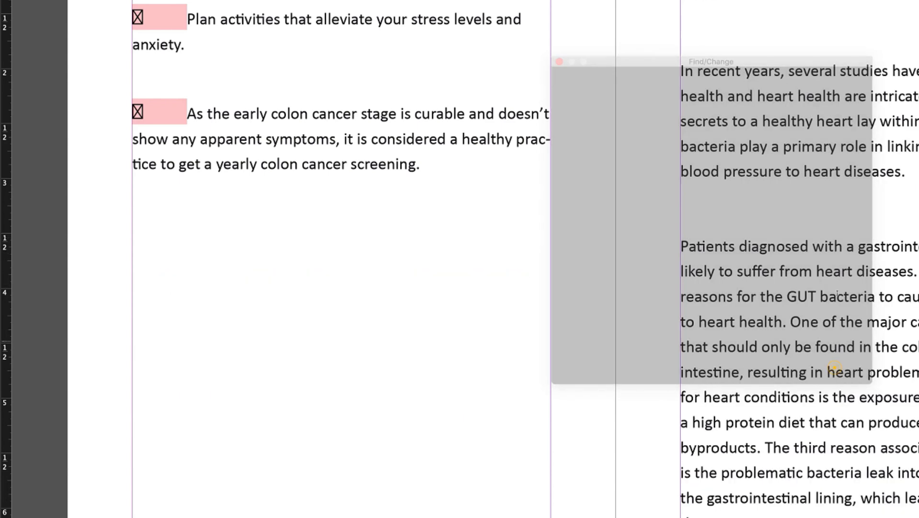
# Reopen Find/Change and confirm the find format's basic character formats as font family Calibri with font style Bold Italic
pyautogui.scroll(5, 837, 293)
pyautogui.click(853, 143)
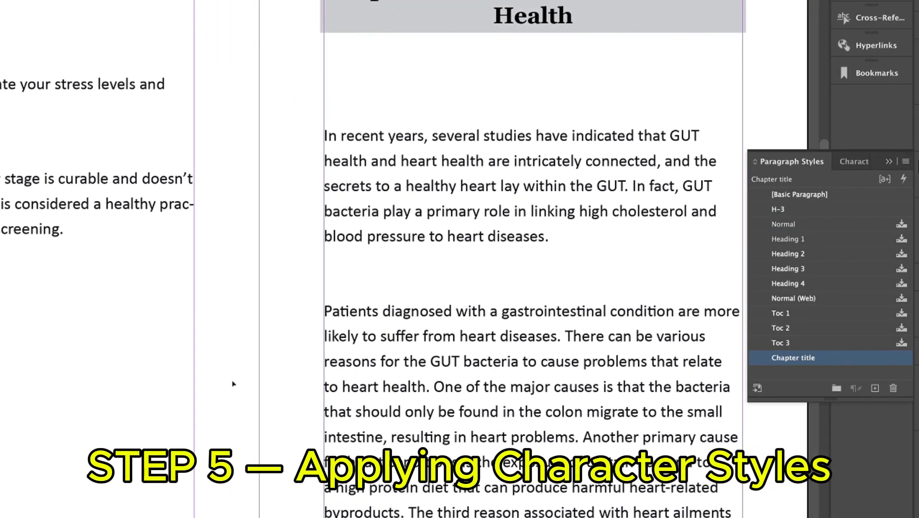
pyautogui.hotkey('ctrl', 'f')
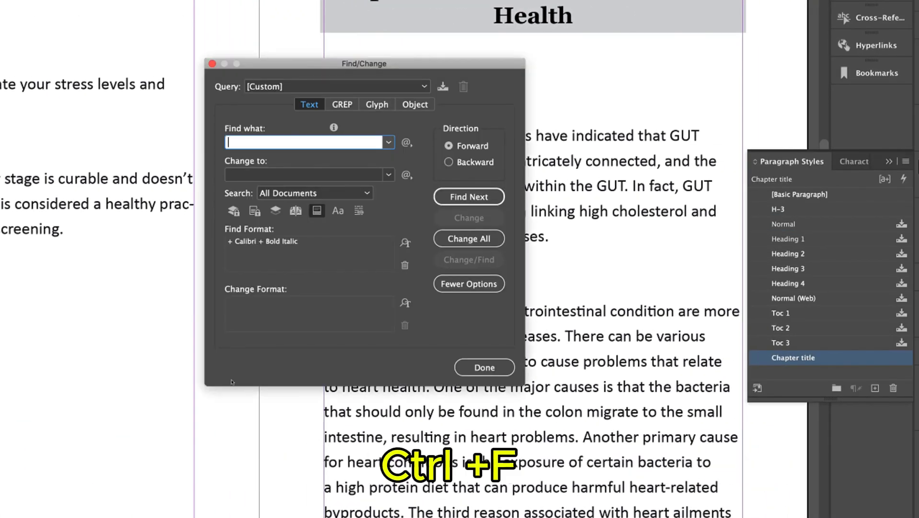
pyautogui.click(406, 241)
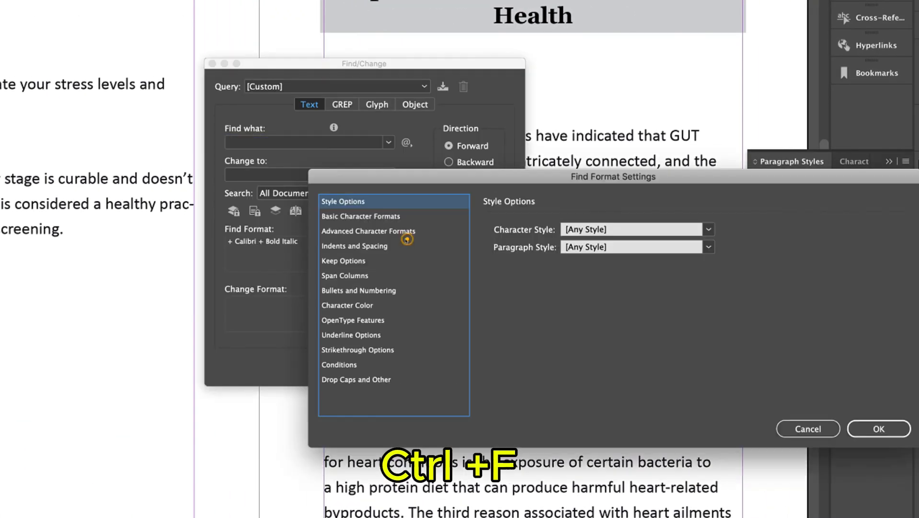
pyautogui.click(397, 217)
pyautogui.click(740, 244)
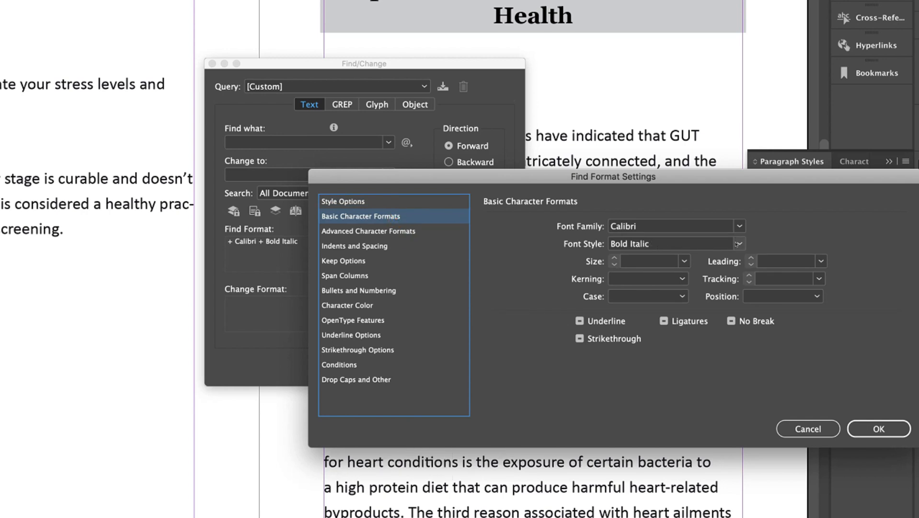
pyautogui.click(639, 328)
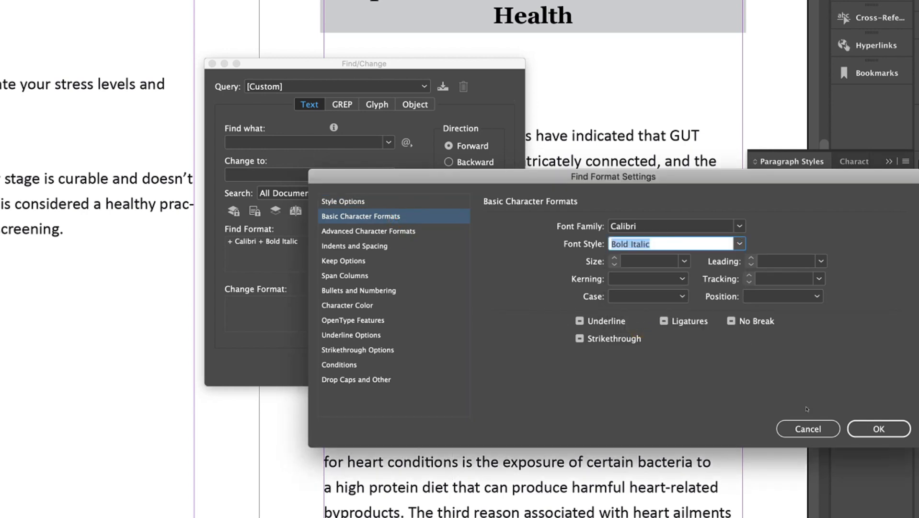
pyautogui.click(879, 428)
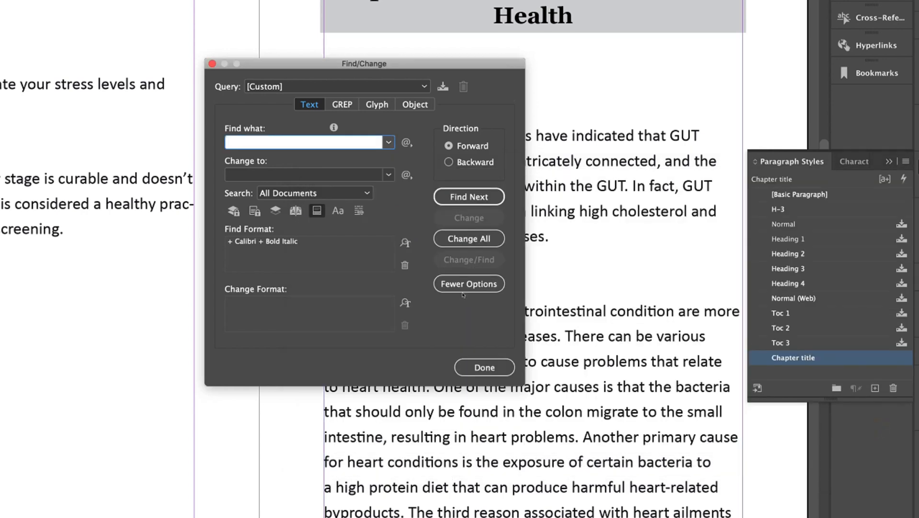
# Set the change format to the character style bolt-italic
pyautogui.click(406, 303)
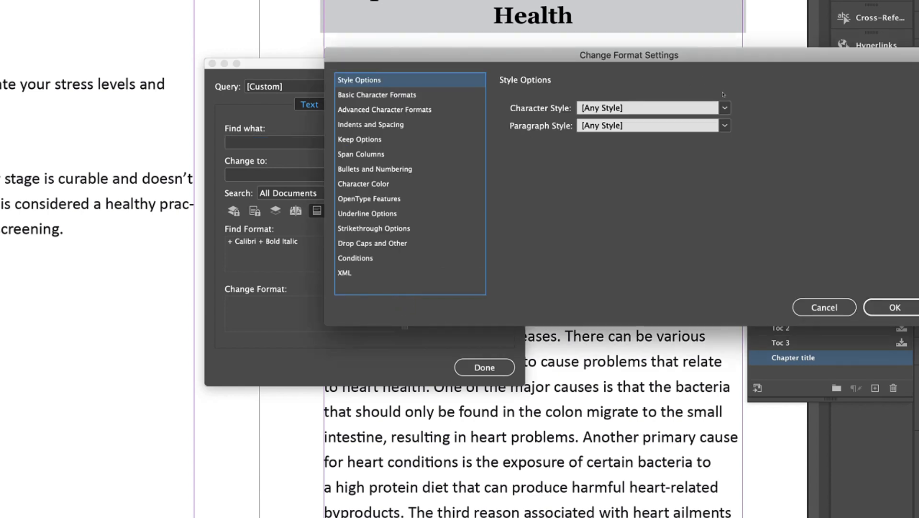
pyautogui.click(724, 108)
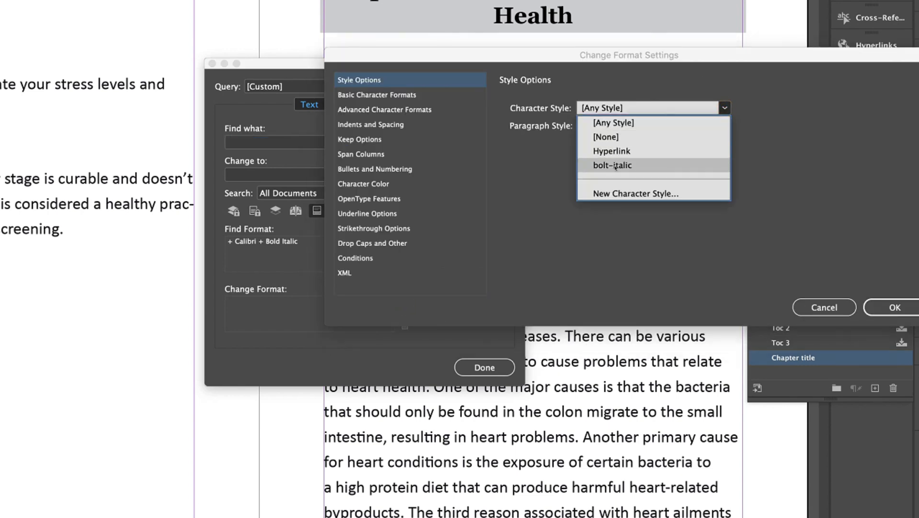
pyautogui.click(622, 166)
pyautogui.click(896, 307)
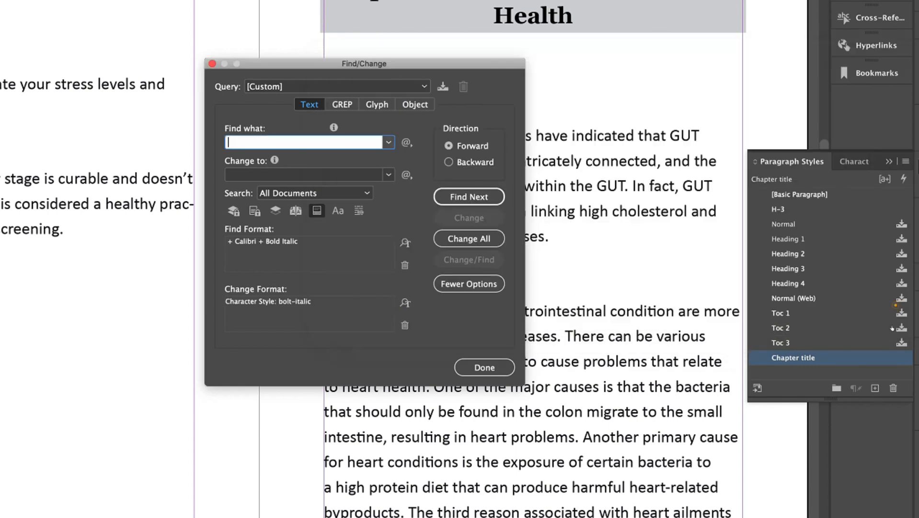
# Find the bold italic text one match at a time, starting with "microbiome" in the Introduction, and change it to the bolt-italic style
pyautogui.click(473, 198)
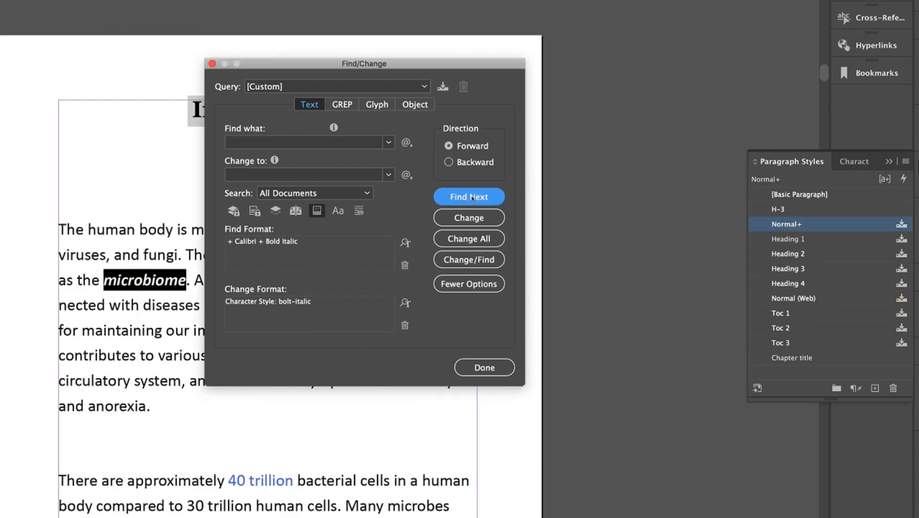
pyautogui.moveTo(401, 62); pyautogui.dragTo(569, 54)
pyautogui.click(629, 208)
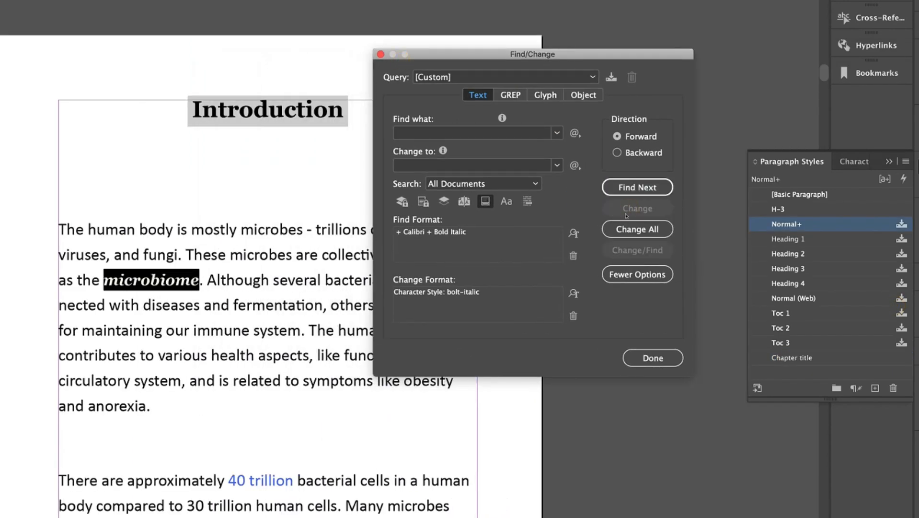
pyautogui.click(635, 190)
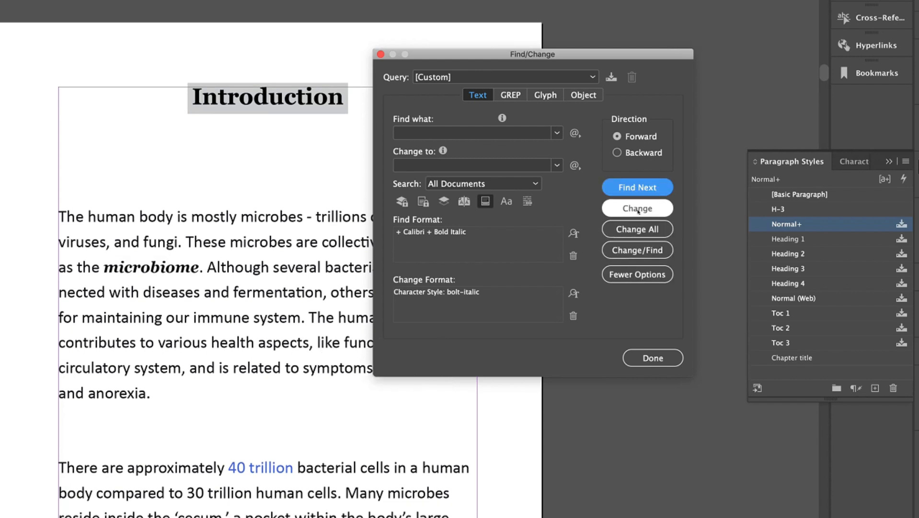
pyautogui.click(638, 210)
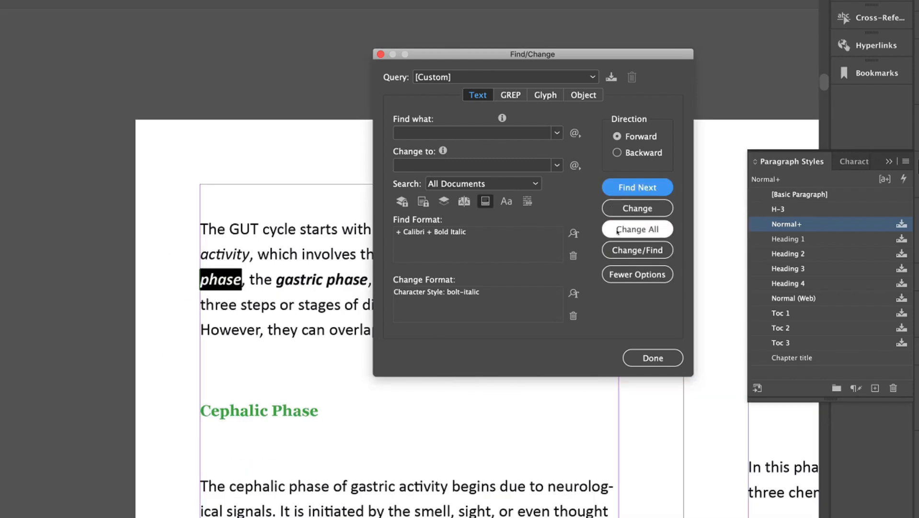
# Change all remaining bold italic matches to the bolt-italic character style, close Find/Change and deselect the text
pyautogui.click(638, 230)
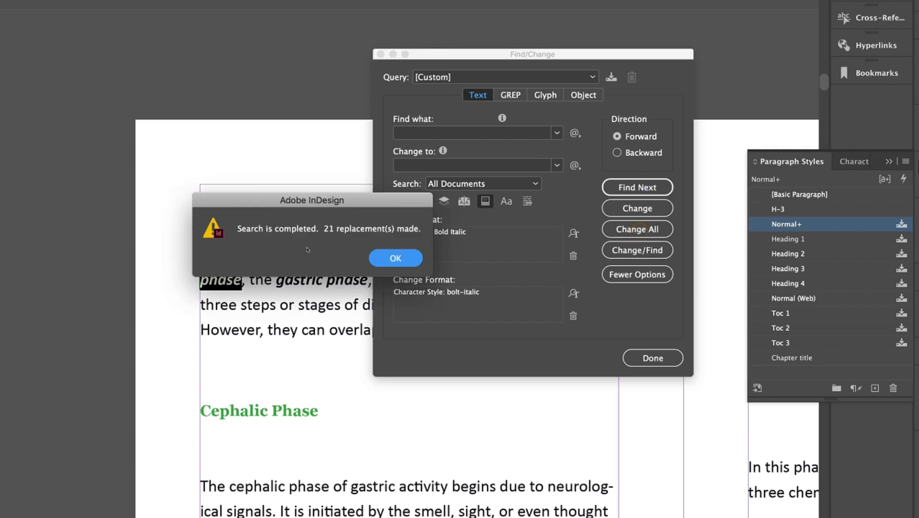
pyautogui.click(395, 258)
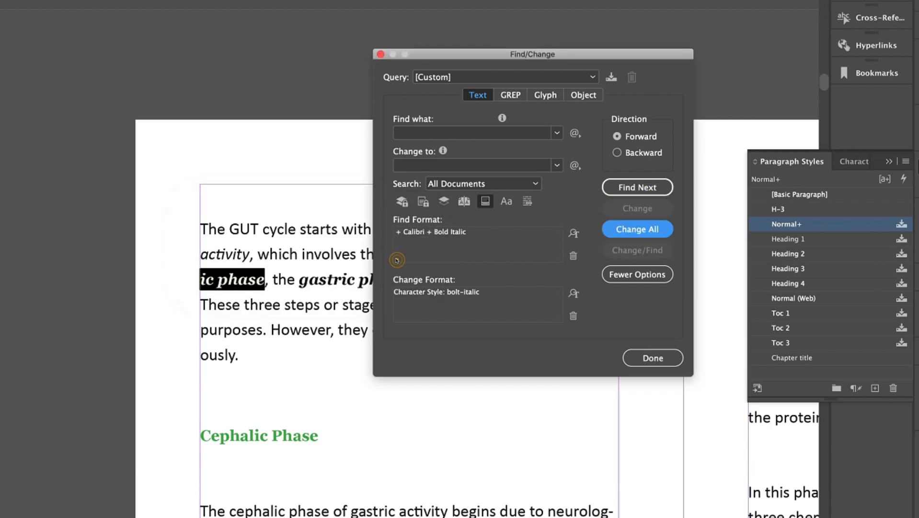
pyautogui.click(652, 357)
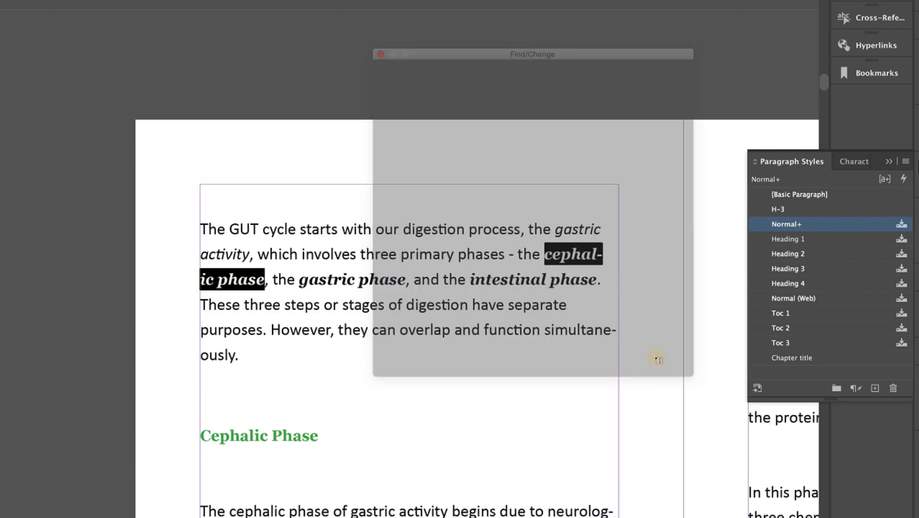
pyautogui.hscroll(5, 565, 324)
pyautogui.click(482, 321)
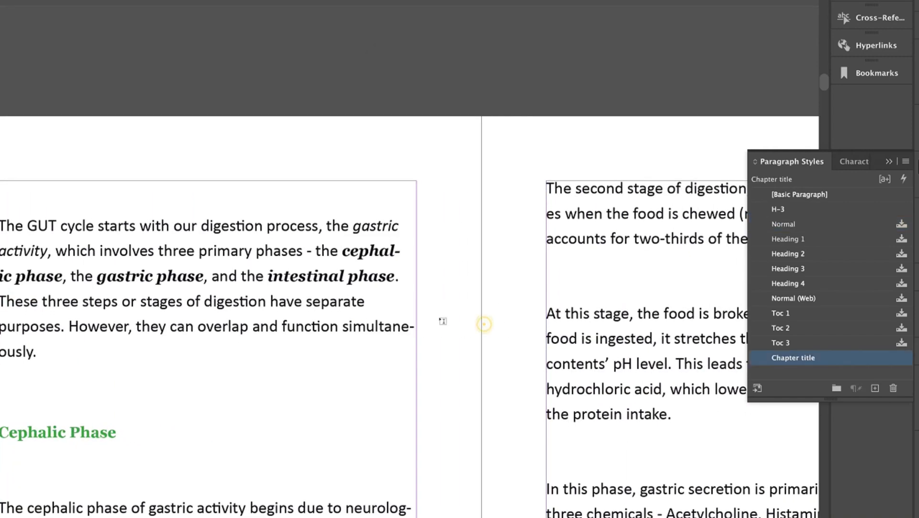
# Reopen Find/Change, clear both the change format and the find format, and switch to a GREP search
pyautogui.hscroll(5, 443, 320)
pyautogui.scroll(-3, 443, 320)
pyautogui.hscroll(3, 443, 320)
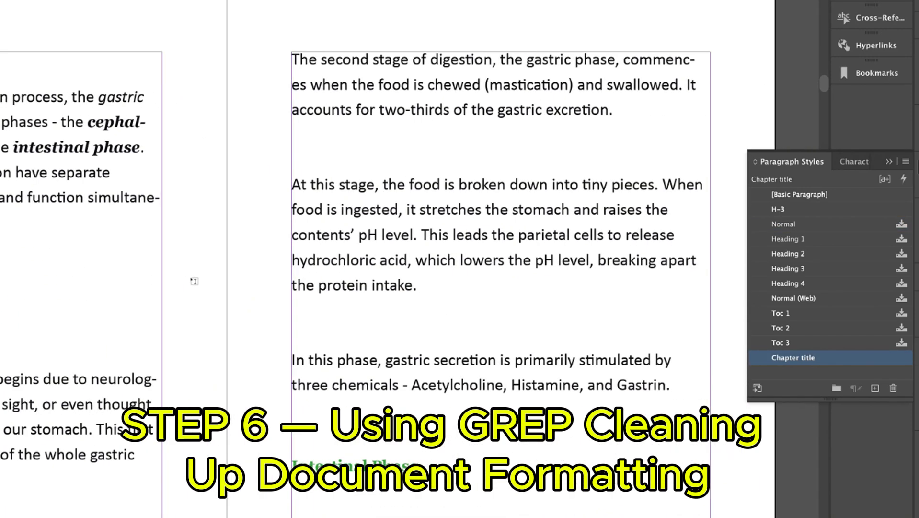
pyautogui.hotkey('ctrl', 'f')
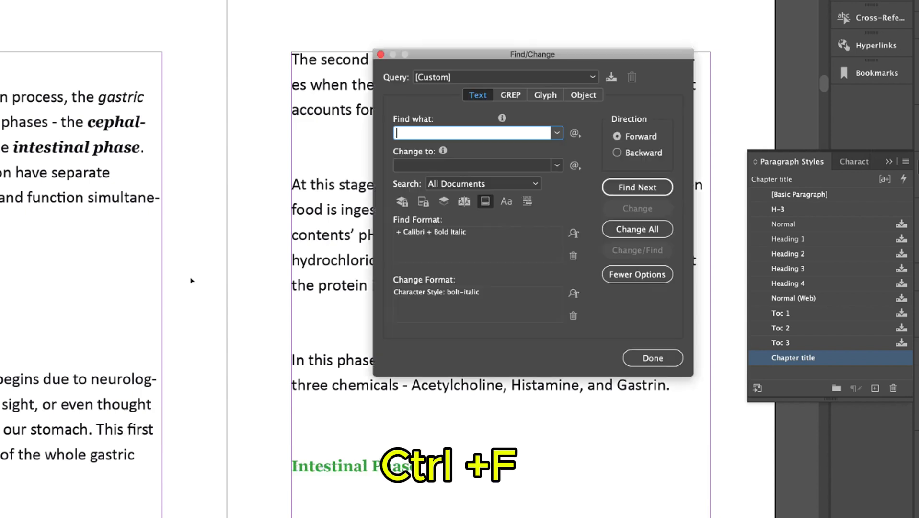
pyautogui.click(574, 315)
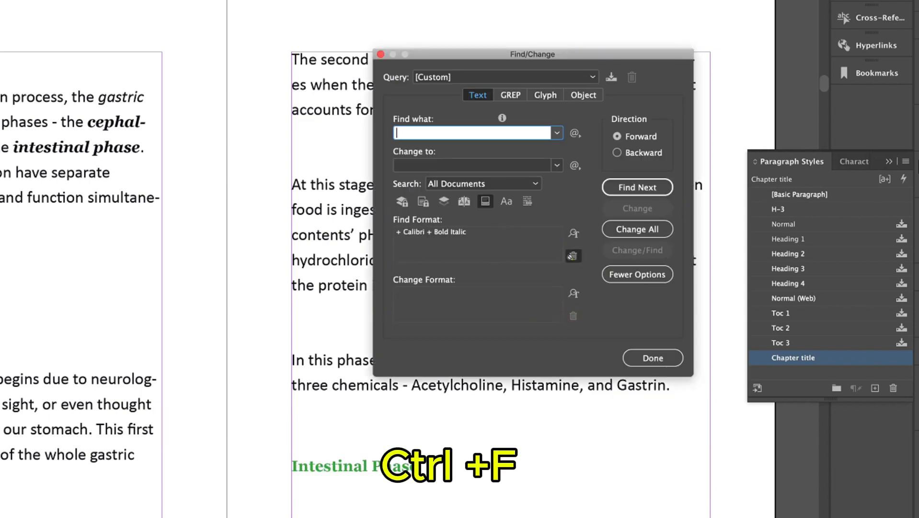
pyautogui.click(573, 255)
pyautogui.click(510, 95)
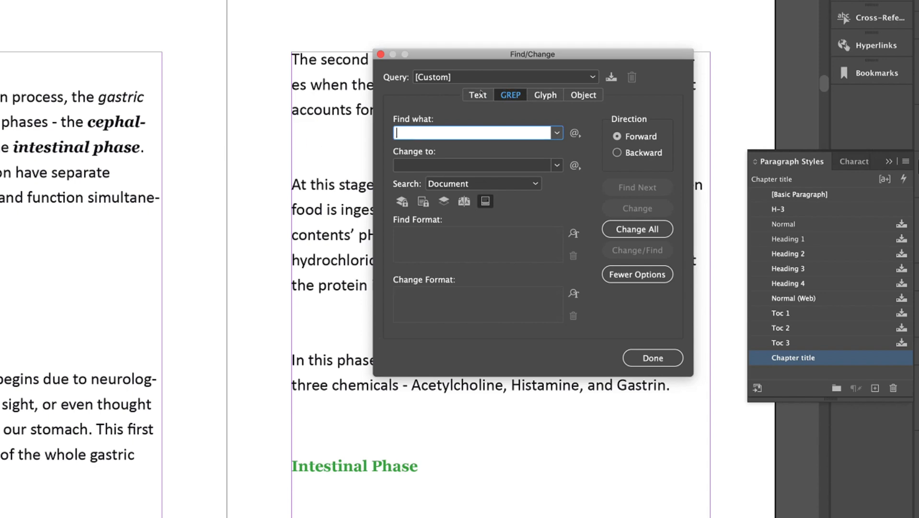
# Place the cursor in the empty paragraph above "At this stage" and load the Multiple Return to Single Return query
pyautogui.click(296, 145)
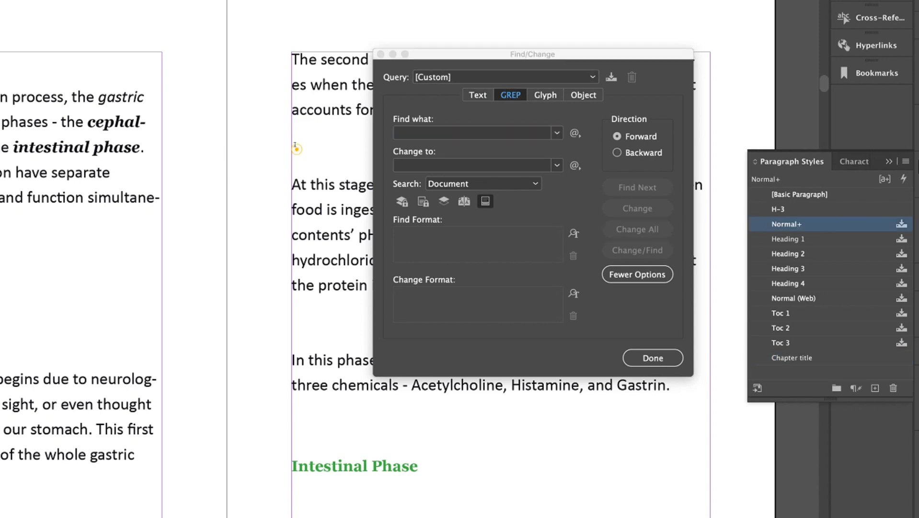
pyautogui.click(487, 77)
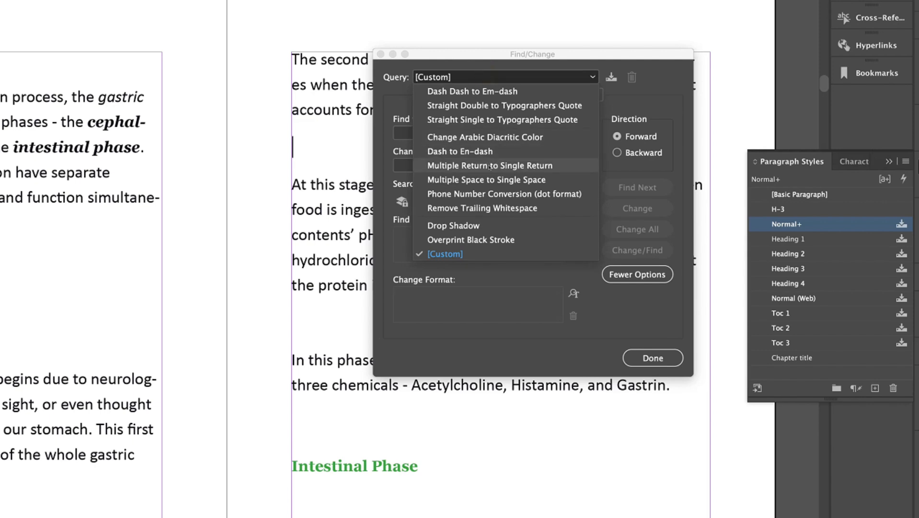
pyautogui.click(505, 166)
# Find and change the extra returns one at a time after "the protein intake.", after "Gastrin." and below the Intestinal Phase heading
pyautogui.click(641, 187)
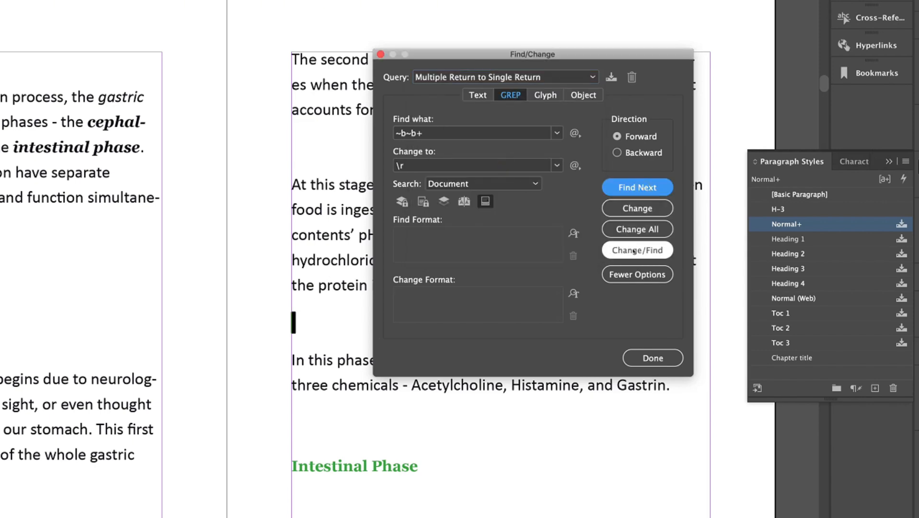
pyautogui.click(636, 209)
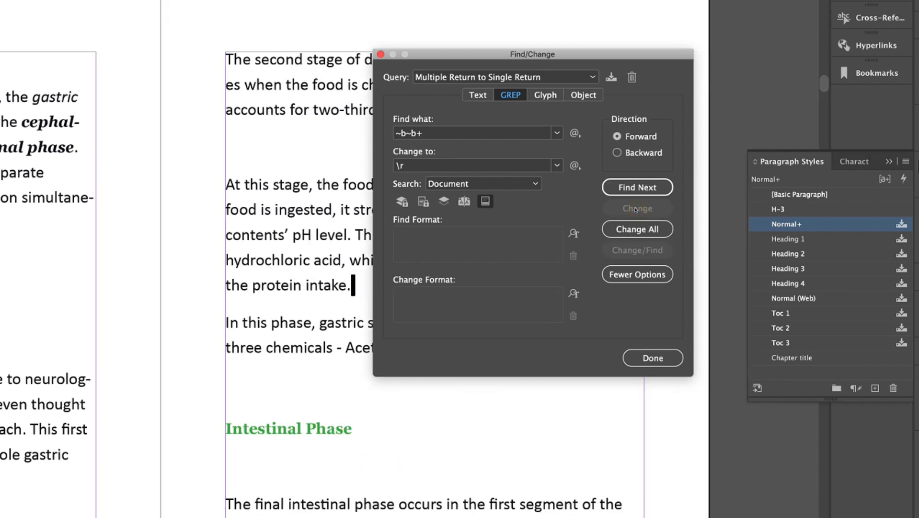
pyautogui.click(639, 192)
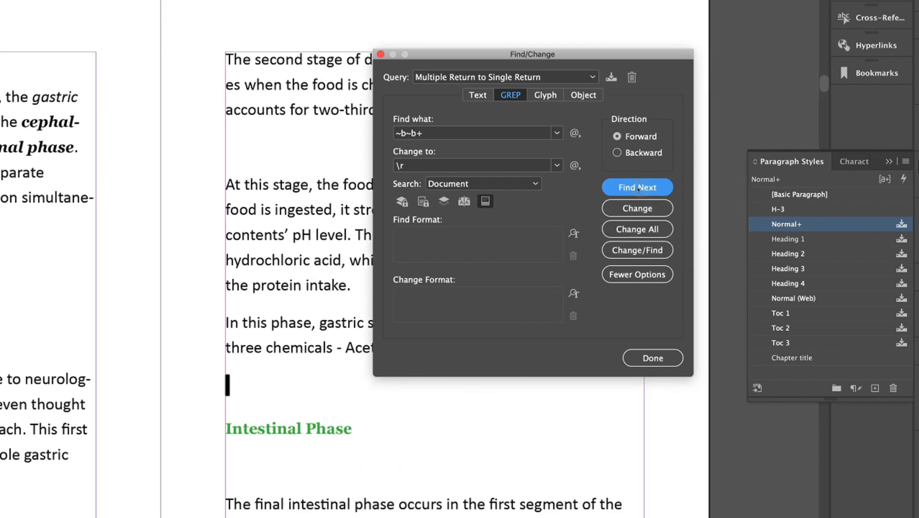
pyautogui.click(637, 209)
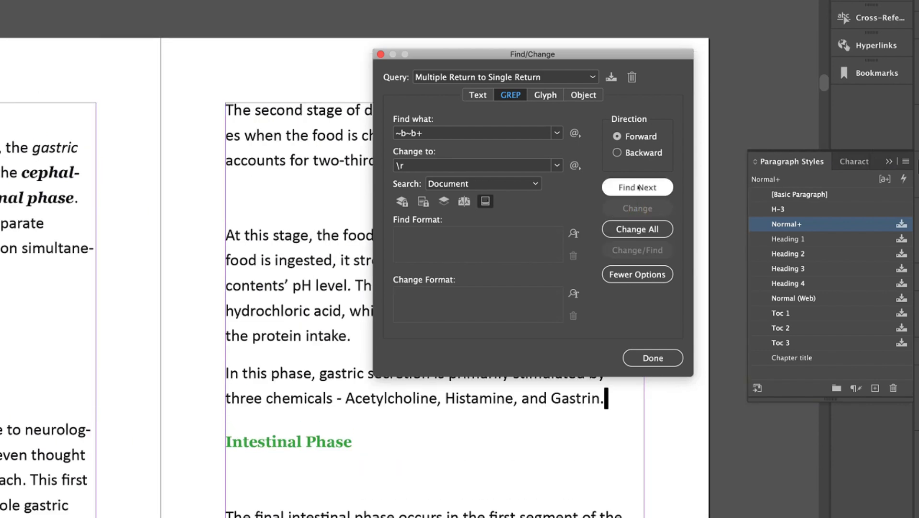
pyautogui.click(638, 188)
pyautogui.click(638, 208)
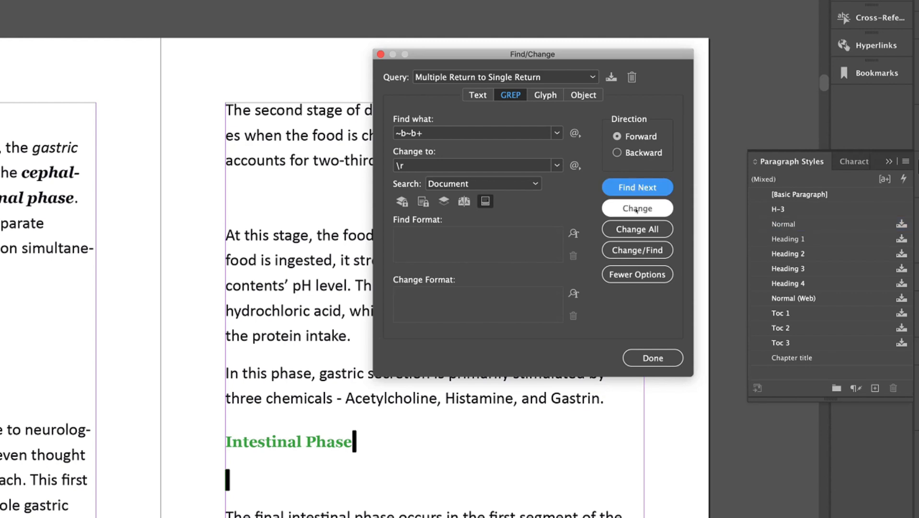
# Find the next multiple return and change all remaining ones in the document to single returns
pyautogui.click(640, 187)
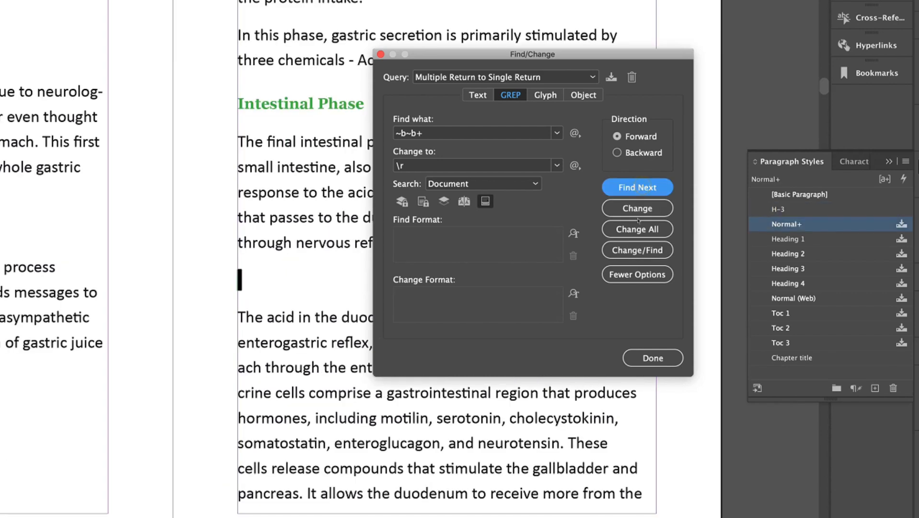
pyautogui.click(638, 229)
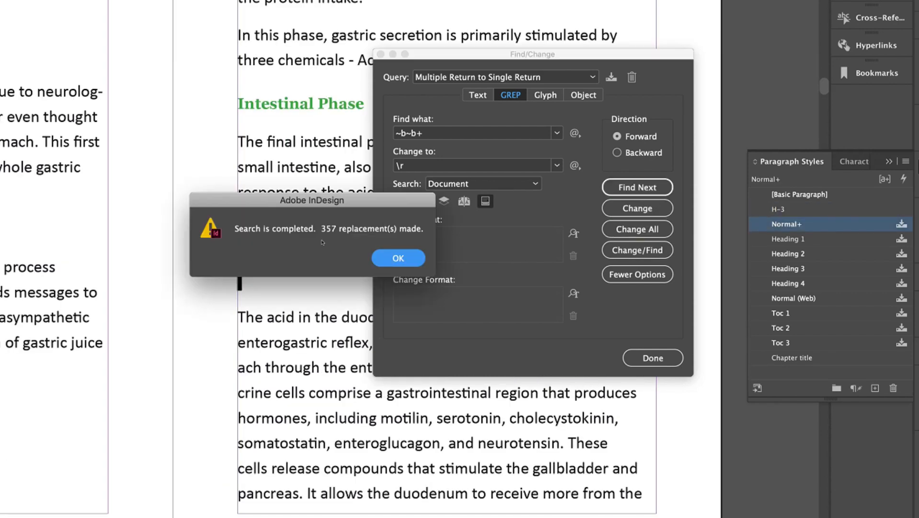
pyautogui.click(398, 258)
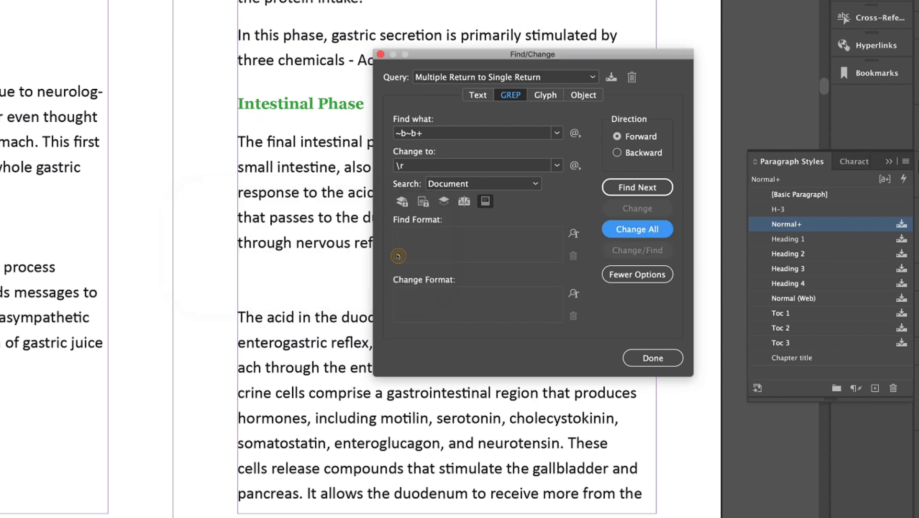
# Load the Multiple Space to Single Space query, find the first multiple space in the document and change it
pyautogui.click(501, 76)
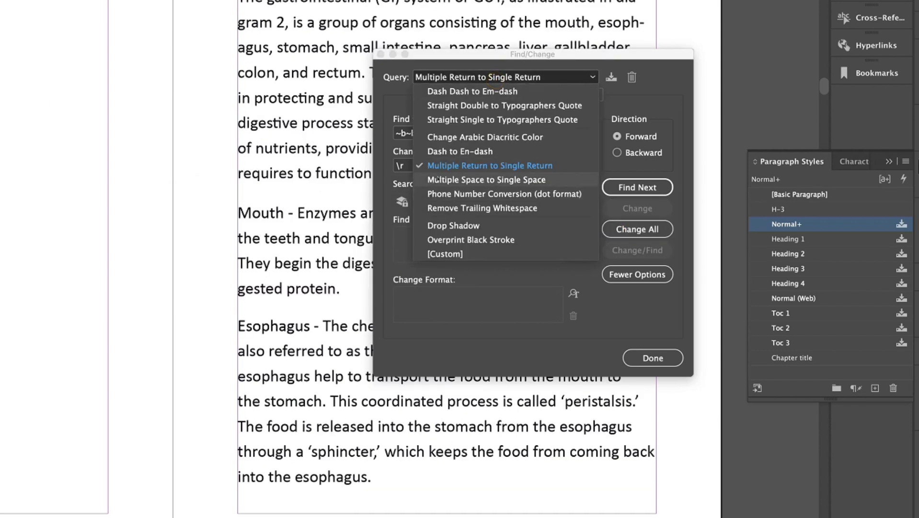
pyautogui.click(514, 179)
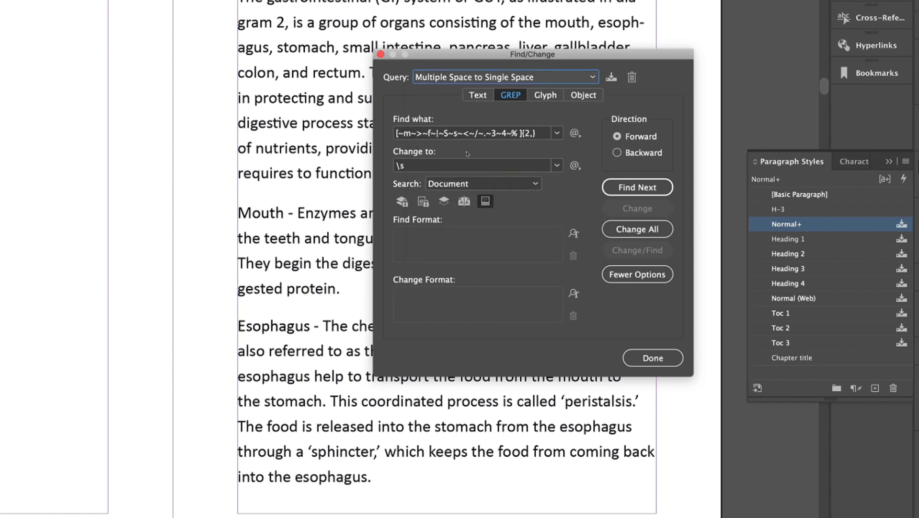
pyautogui.click(640, 188)
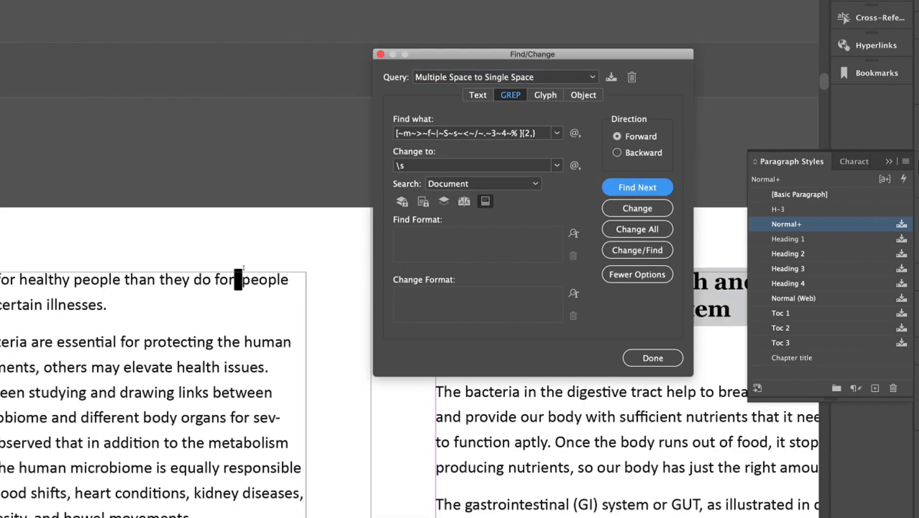
pyautogui.click(626, 209)
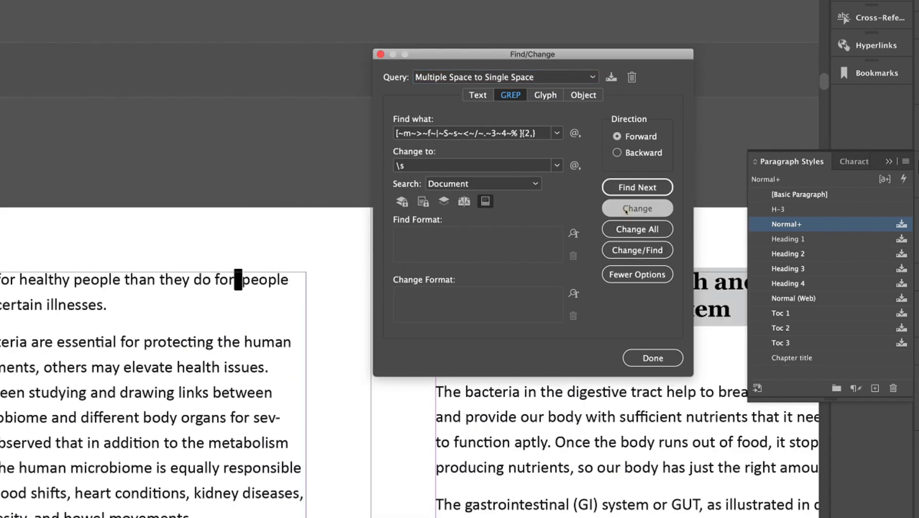
# Find the next multiple spaces, change the one after "health." to a single space, and change all remaining ones in the document
pyautogui.click(635, 187)
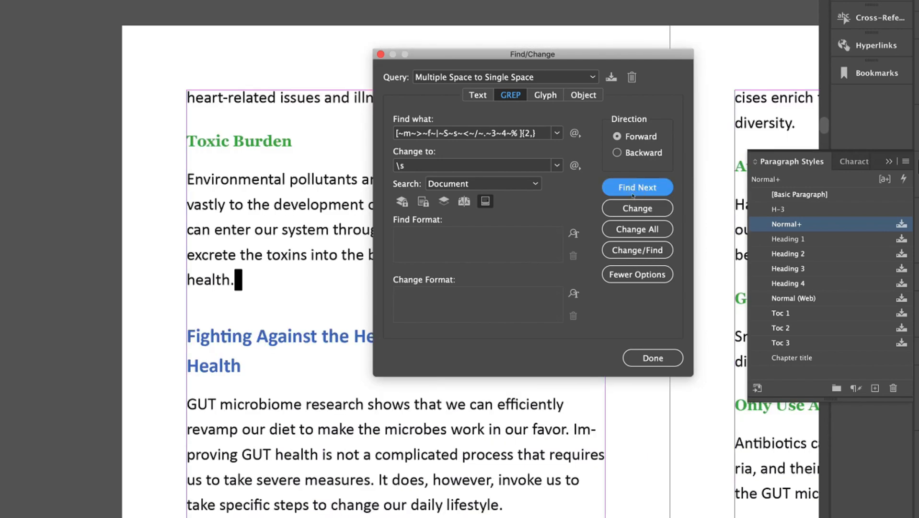
pyautogui.click(633, 207)
pyautogui.click(638, 188)
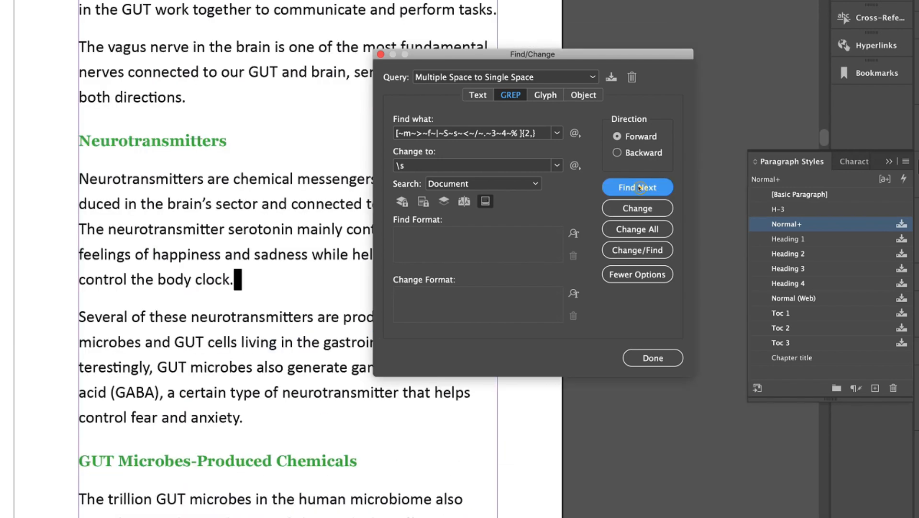
pyautogui.click(637, 229)
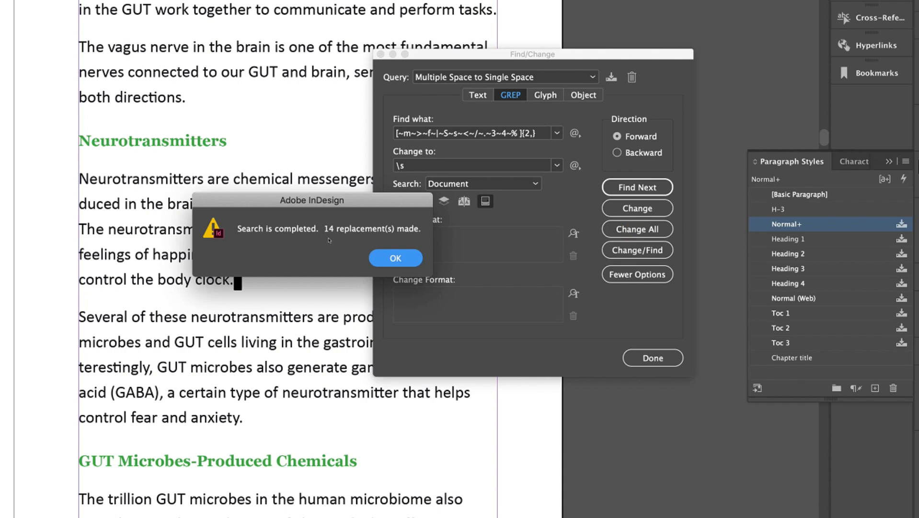
pyautogui.click(395, 258)
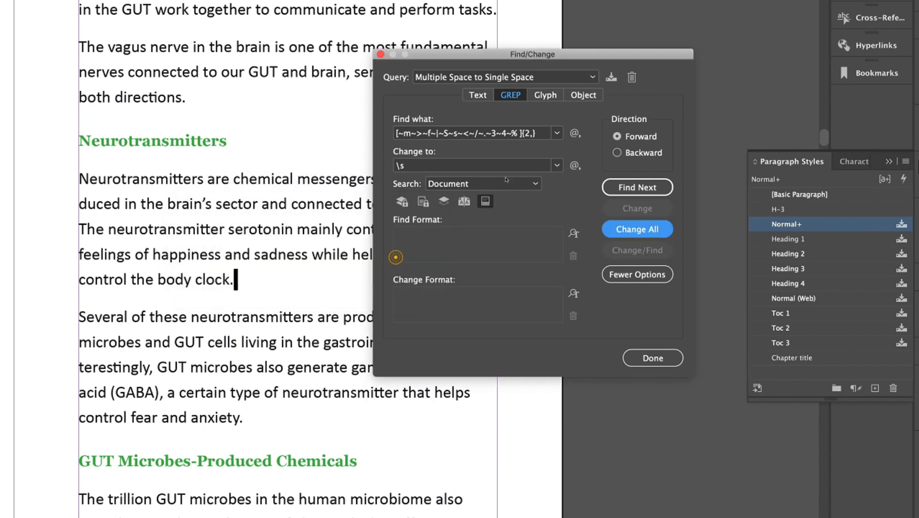
# Load the Remove Trailing Whitespace query and remove the trailing spaces after "control the body clock." and after "needs." one at a time
pyautogui.click(479, 77)
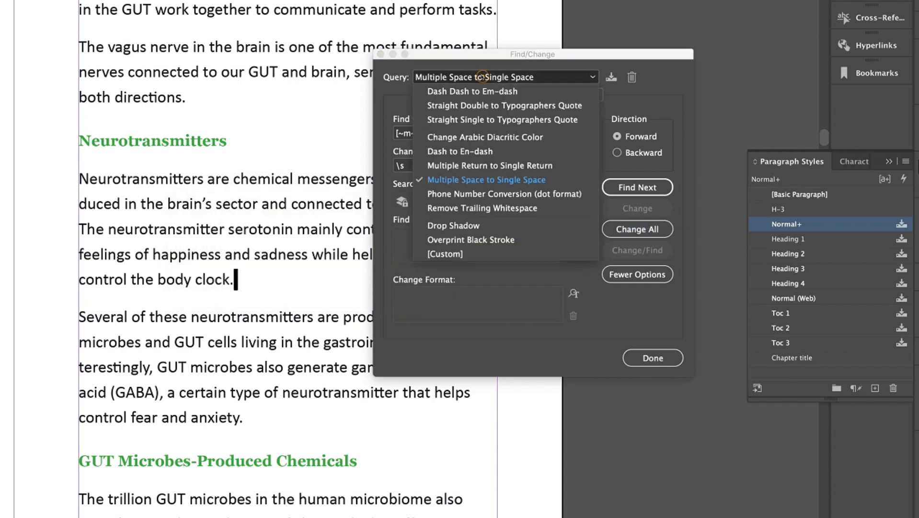
pyautogui.click(495, 209)
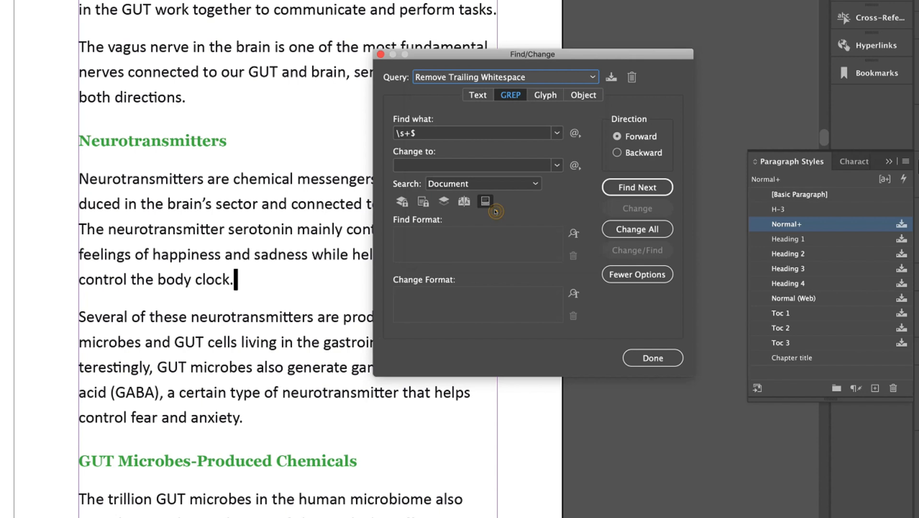
pyautogui.click(646, 187)
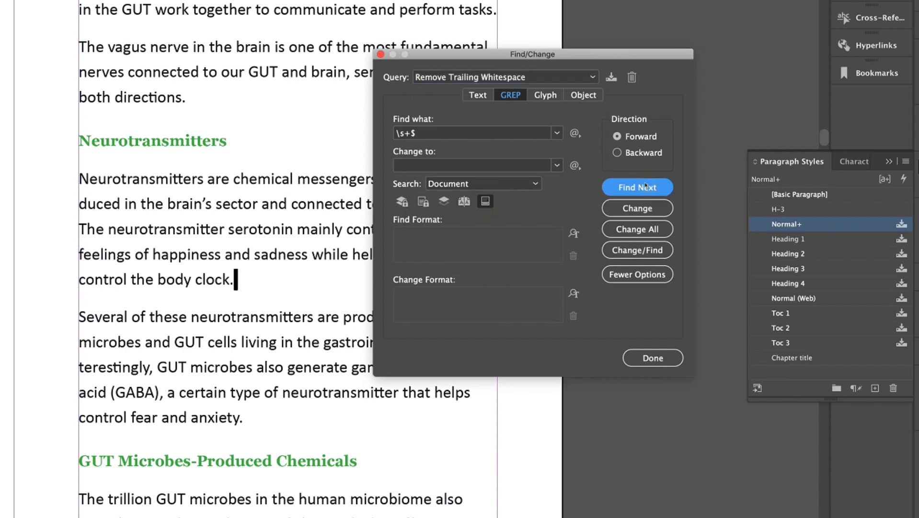
pyautogui.click(639, 208)
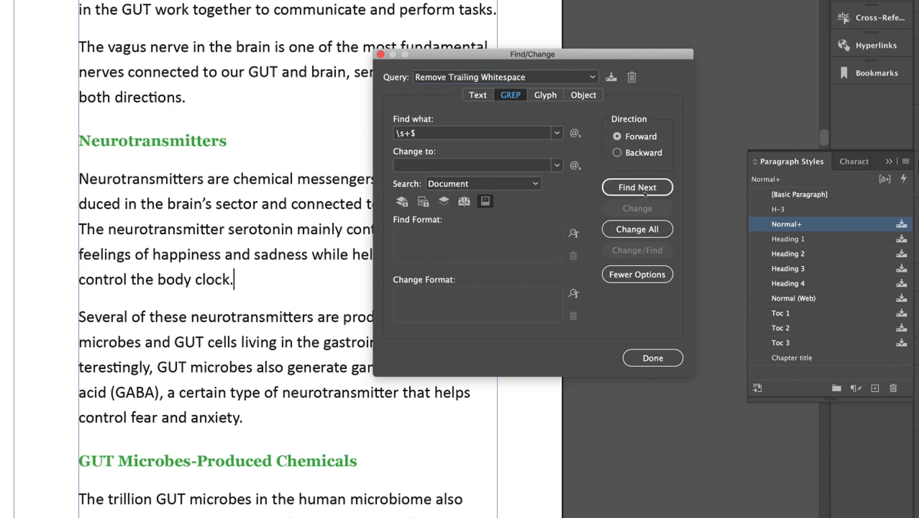
pyautogui.click(645, 188)
pyautogui.click(645, 206)
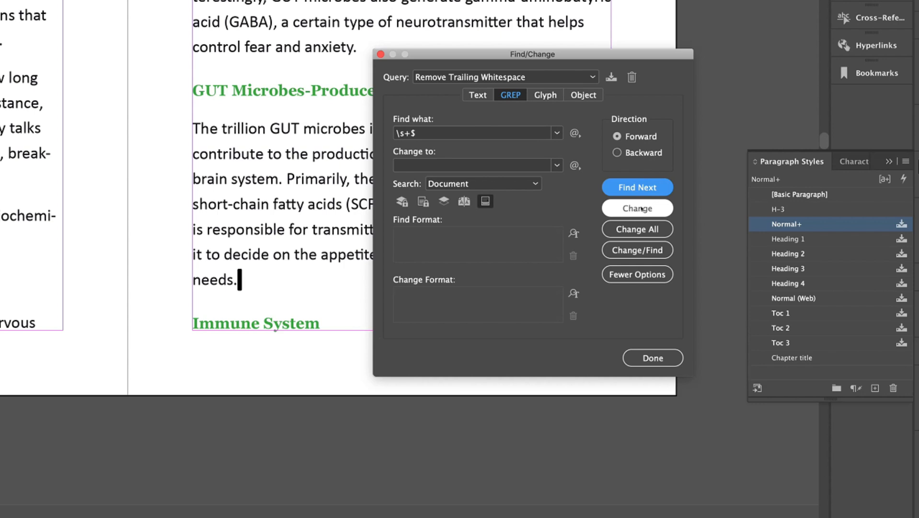
# Find the next trailing whitespace and remove all remaining occurrences in the document
pyautogui.click(645, 188)
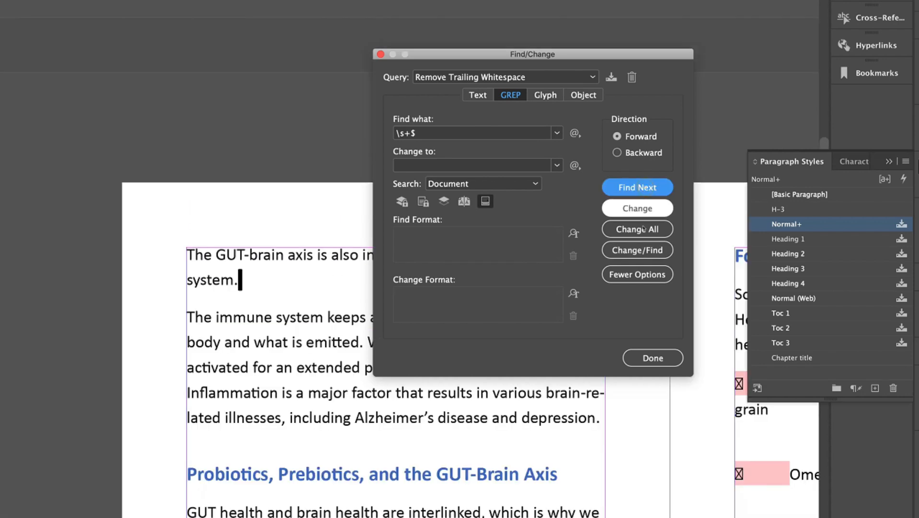
pyautogui.click(637, 228)
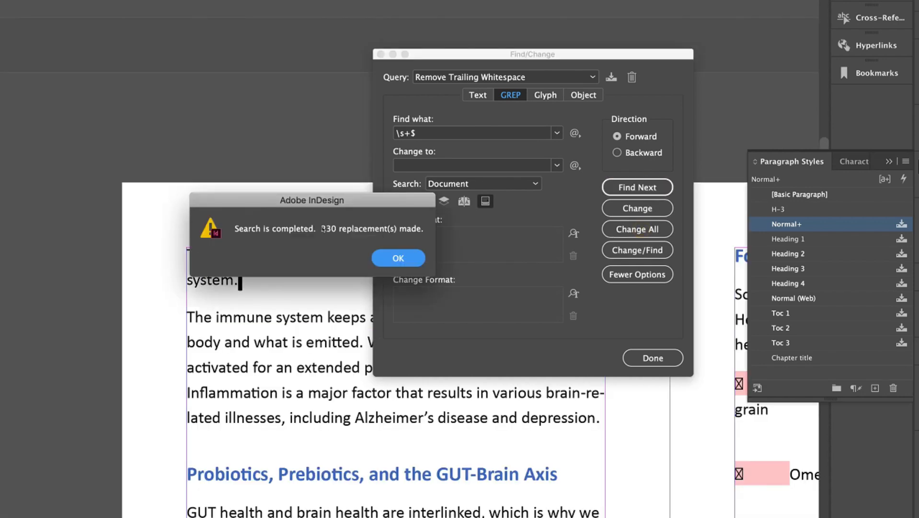
pyautogui.click(406, 261)
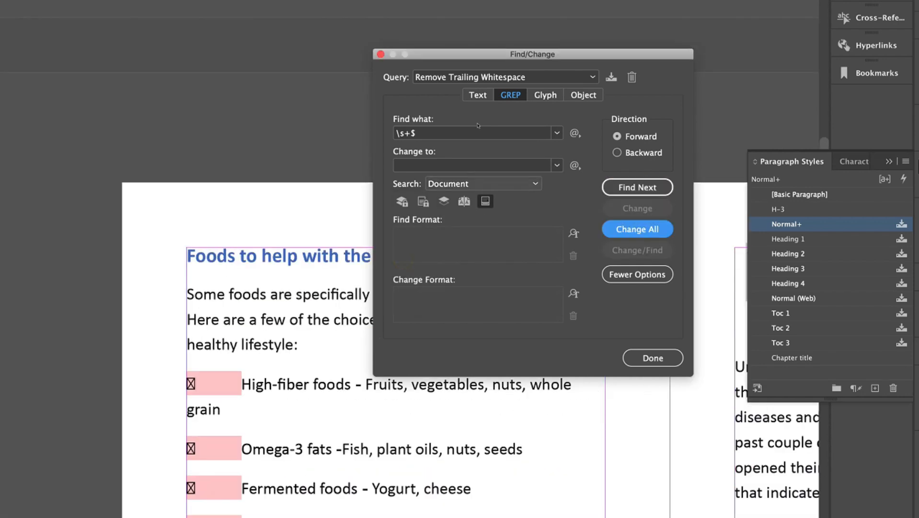
# Load the Dash to En-dash query, change the dash after "High-fiber foods", and convert all remaining matching dashes in the document
pyautogui.click(476, 77)
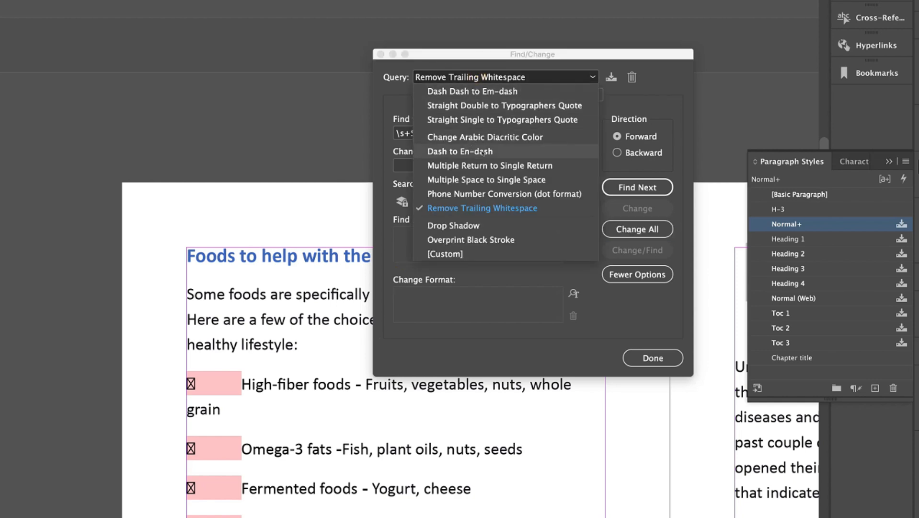
pyautogui.click(483, 152)
pyautogui.click(645, 190)
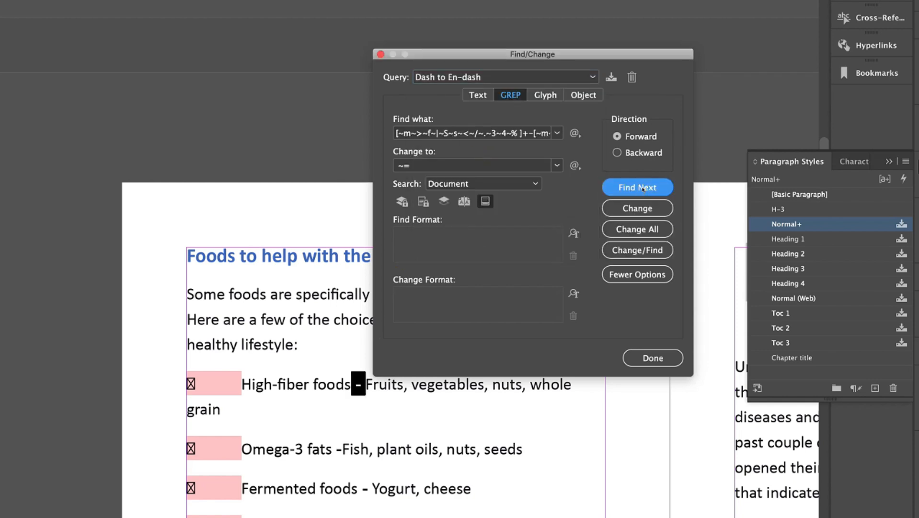
pyautogui.click(642, 208)
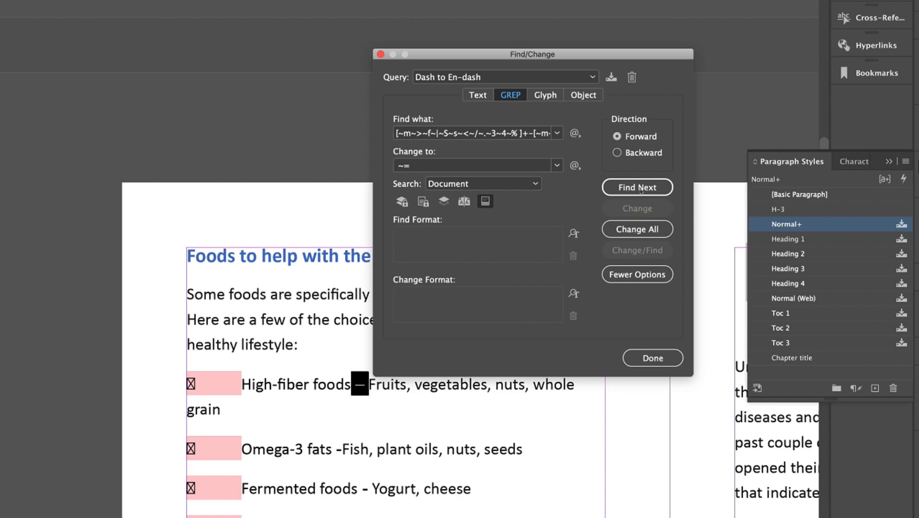
pyautogui.click(641, 188)
pyautogui.click(639, 229)
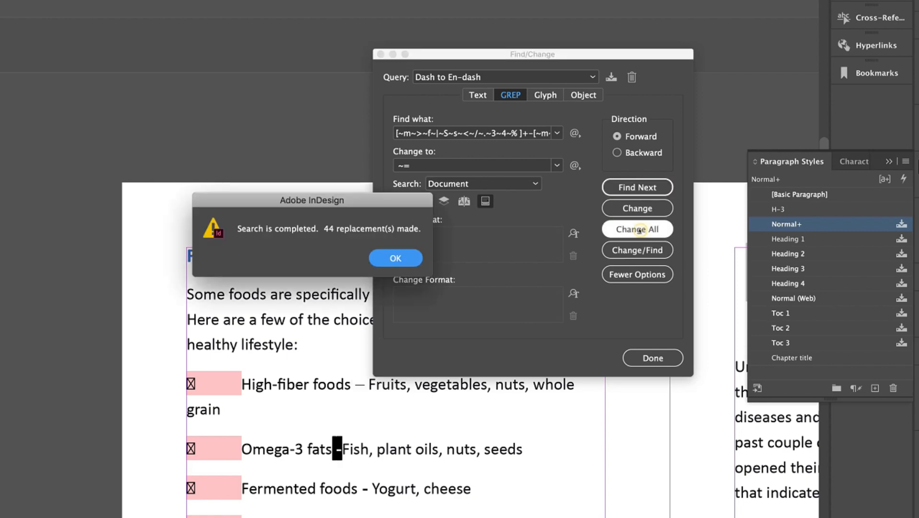
pyautogui.click(396, 257)
# Search all documents for double dashes with the Dash Dash to Em-dash query, and close Find/Change
pyautogui.click(493, 76)
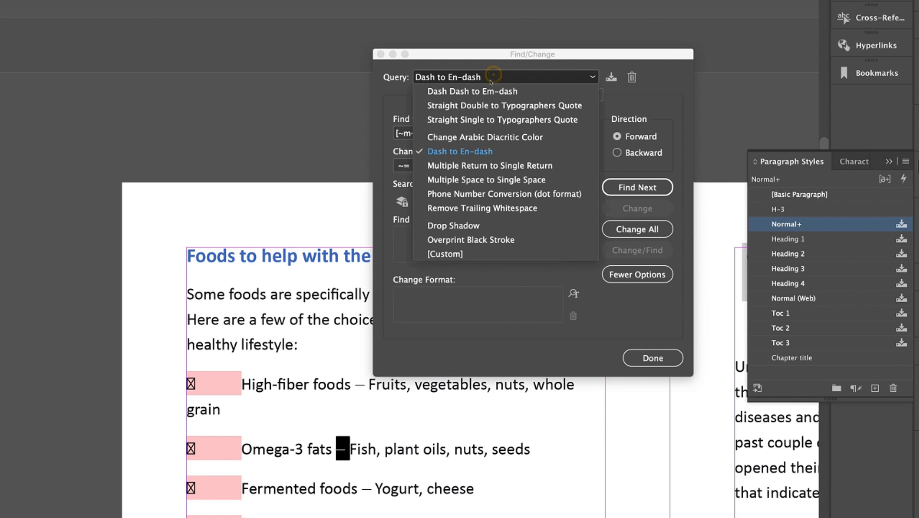
pyautogui.click(487, 91)
pyautogui.click(638, 187)
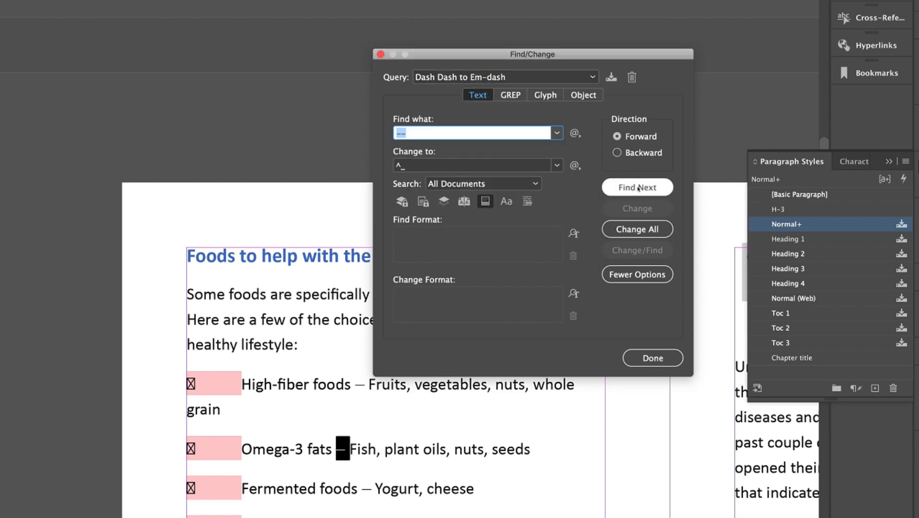
pyautogui.press('Return')
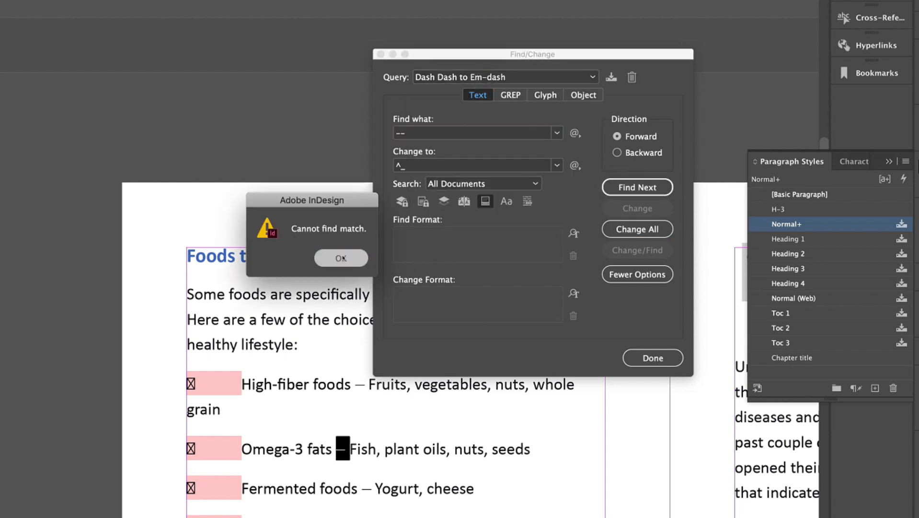
pyautogui.click(653, 357)
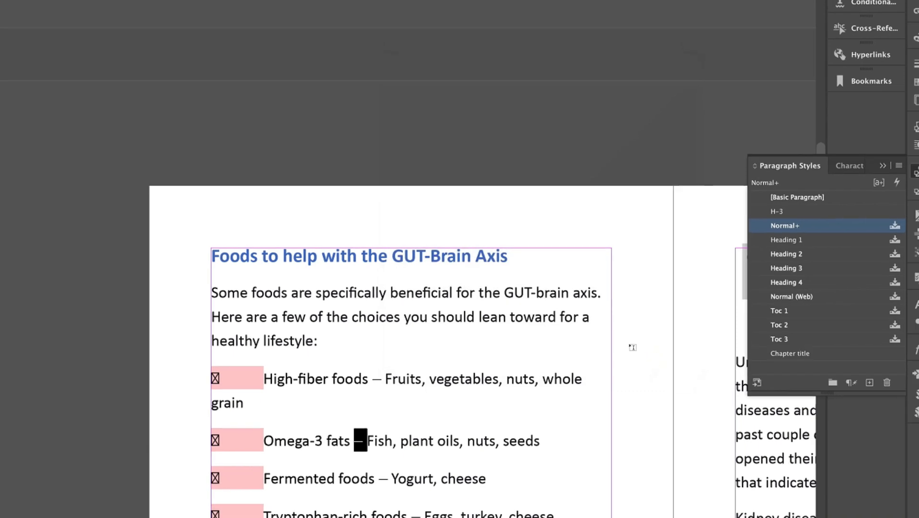
# Review the cleaned-up spacing, dashes and headings from "Foods to help with the GUT-Brain Axis" through "Symptoms Indicating Gastrointestinal Disorders"
pyautogui.scroll(-10, 665, 315)
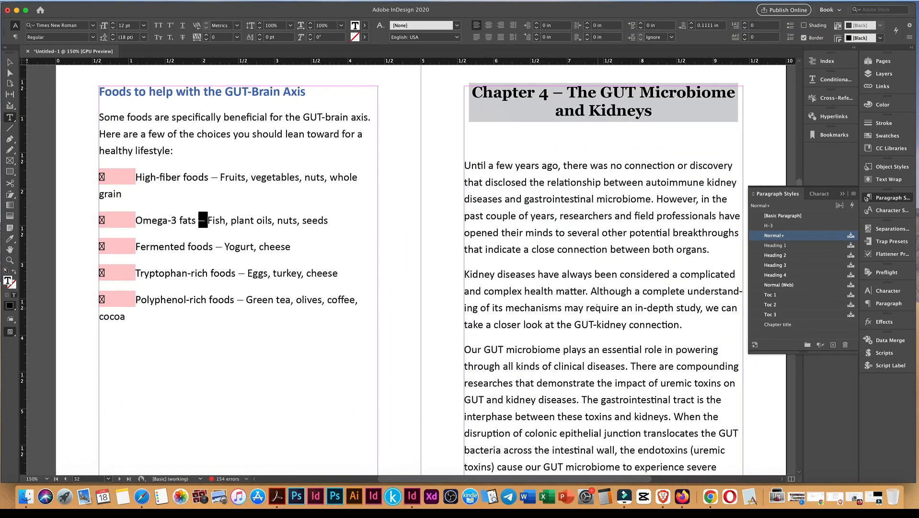
pyautogui.hscroll(3, 623, 311)
pyautogui.scroll(-15, 597, 305)
pyautogui.hscroll(-2, 597, 306)
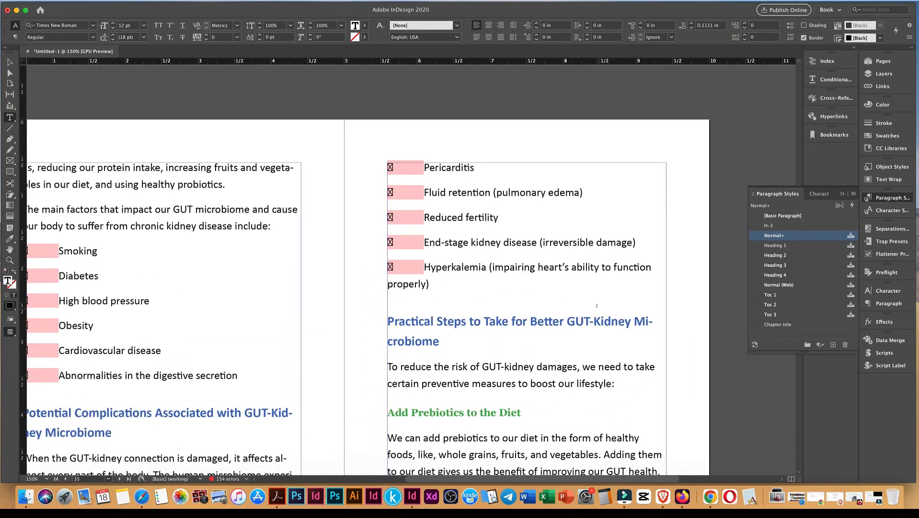
pyautogui.scroll(-10, 597, 305)
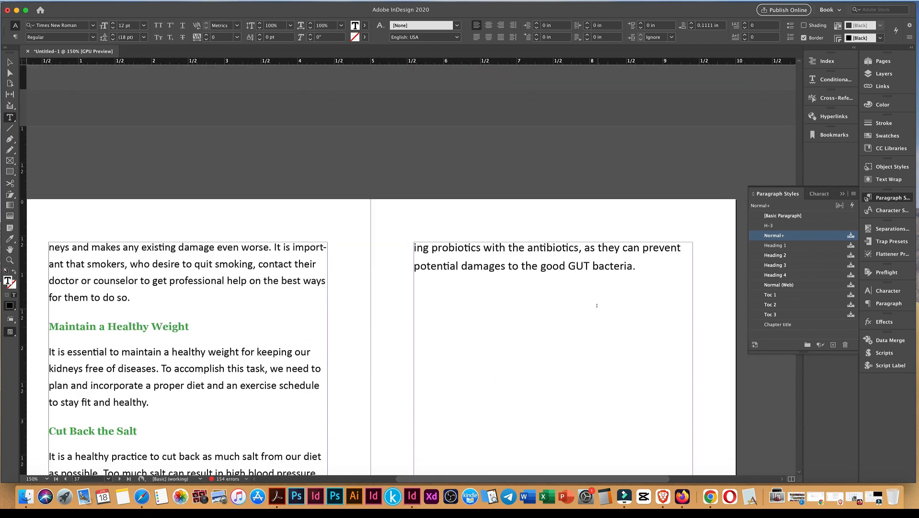
pyautogui.hscroll(-2, 597, 306)
pyautogui.scroll(-15, 597, 305)
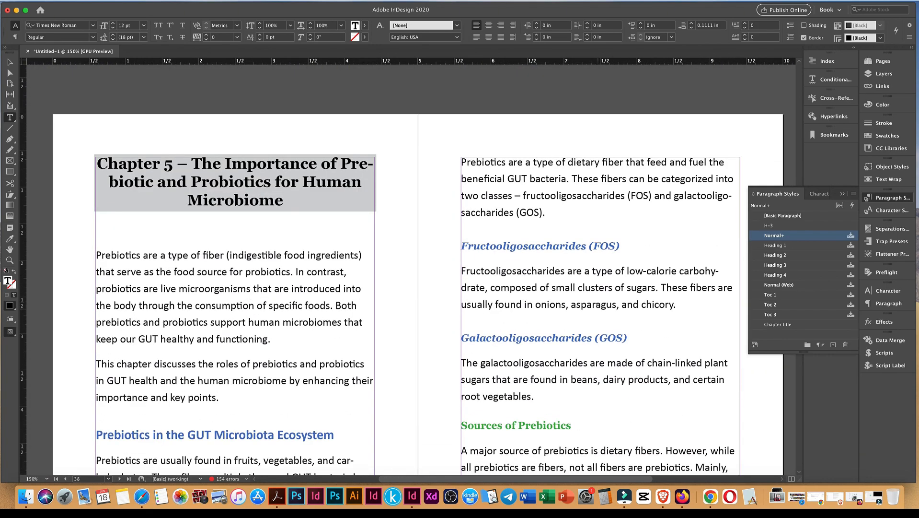
pyautogui.scroll(-5, 597, 305)
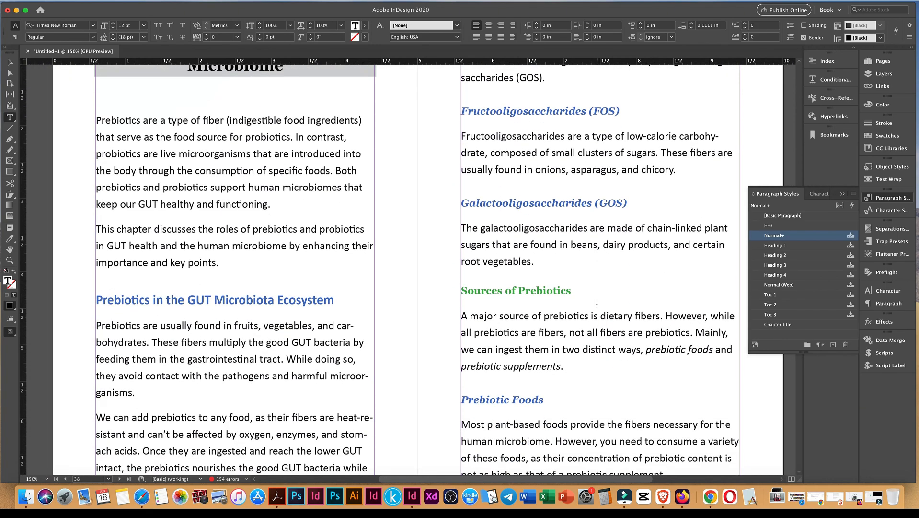
pyautogui.scroll(-1, 597, 305)
pyautogui.scroll(-15, 421, 286)
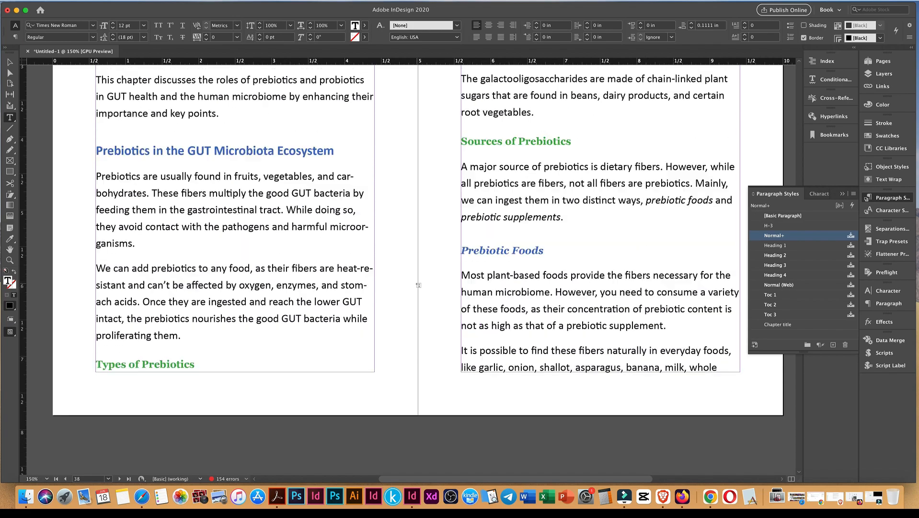
pyautogui.scroll(-15, 418, 285)
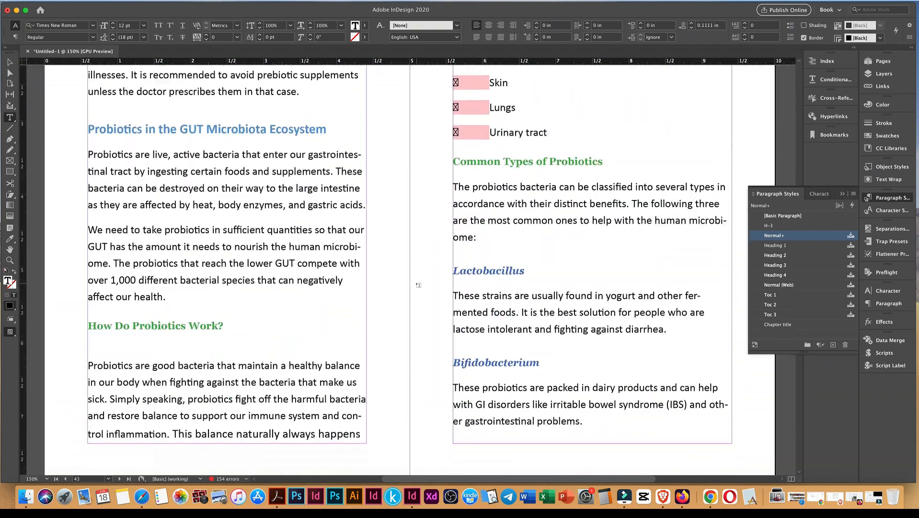
pyautogui.scroll(-10, 418, 285)
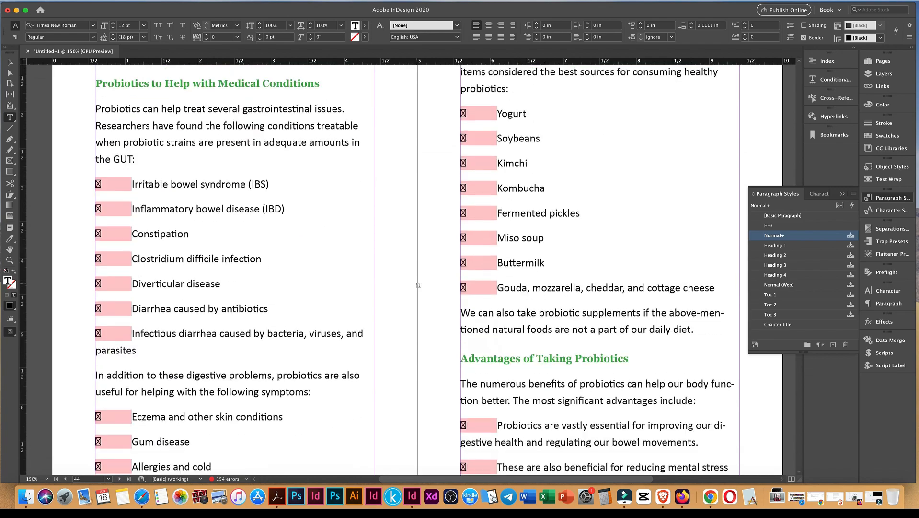
pyautogui.scroll(-12, 419, 285)
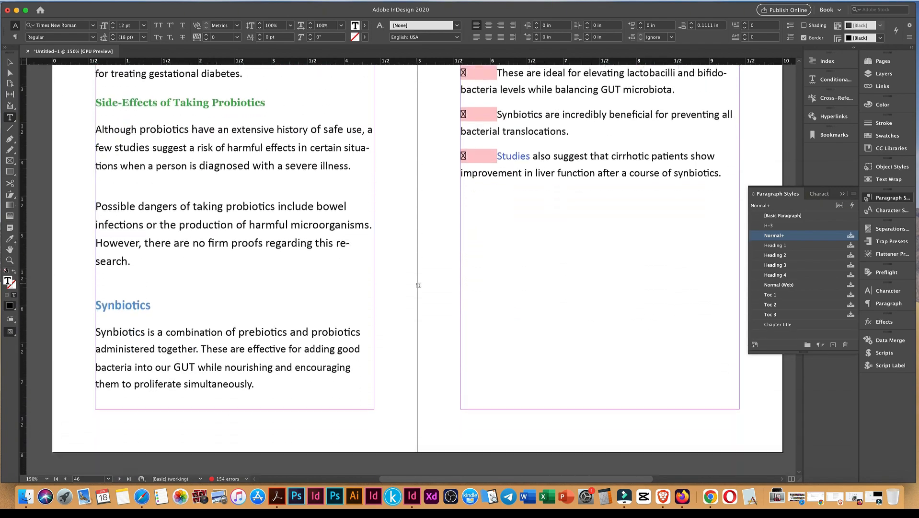
pyautogui.scroll(-12, 418, 285)
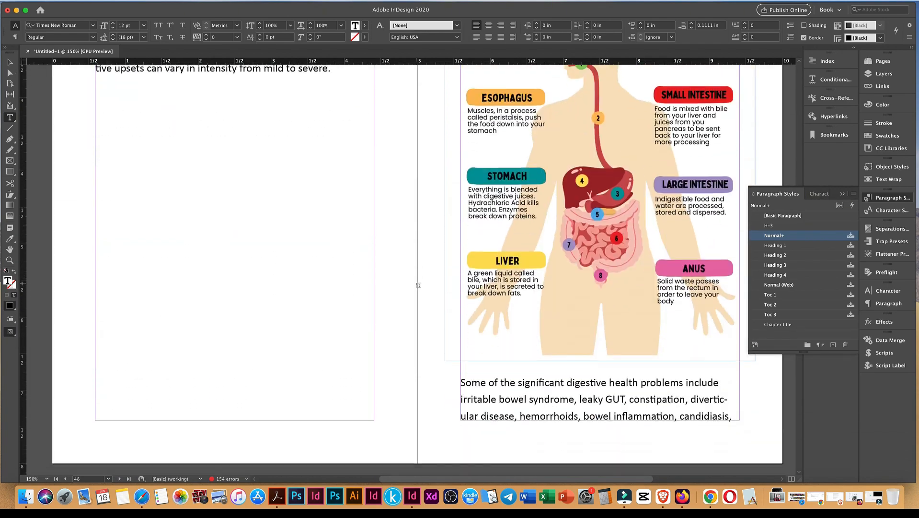
pyautogui.scroll(-12, 418, 285)
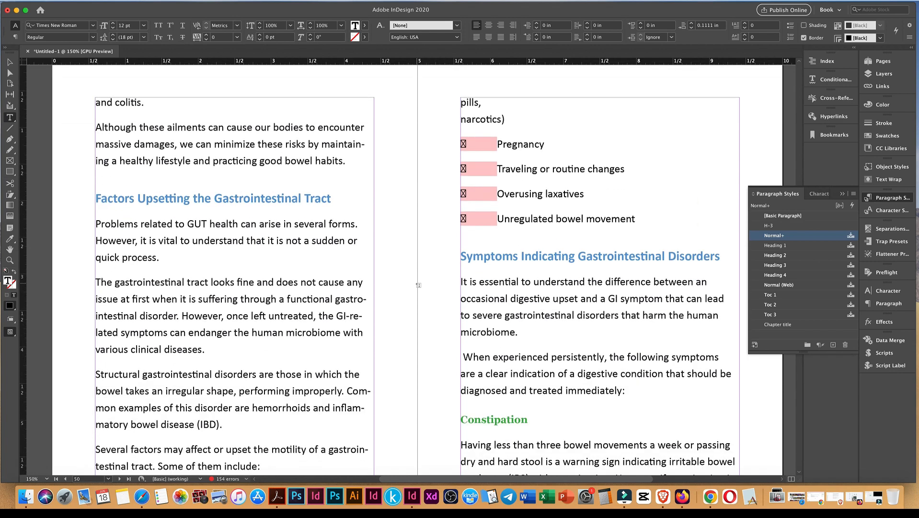